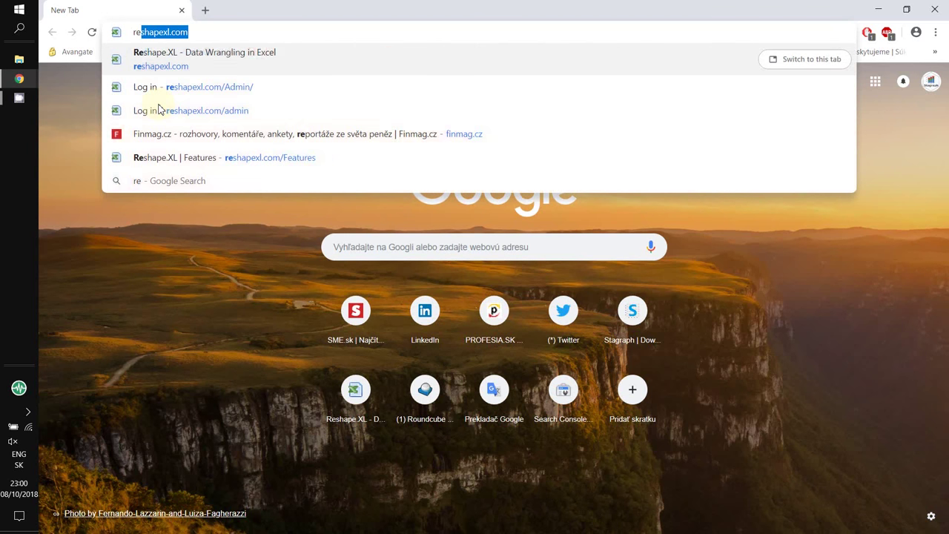
Step: Download the Reshape.XL 1.0 installation package from the reshapexl.com/Current page
type("sha")
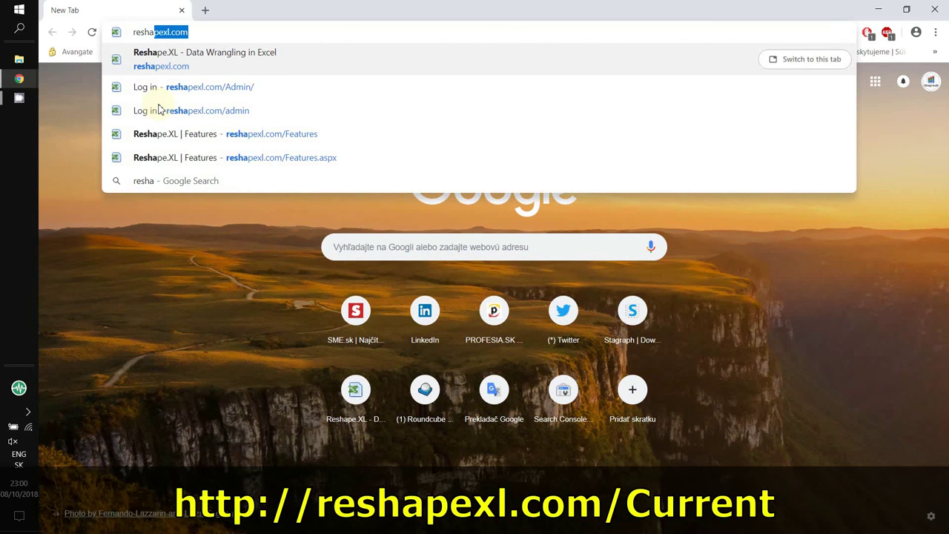
type("pe")
key("Return")
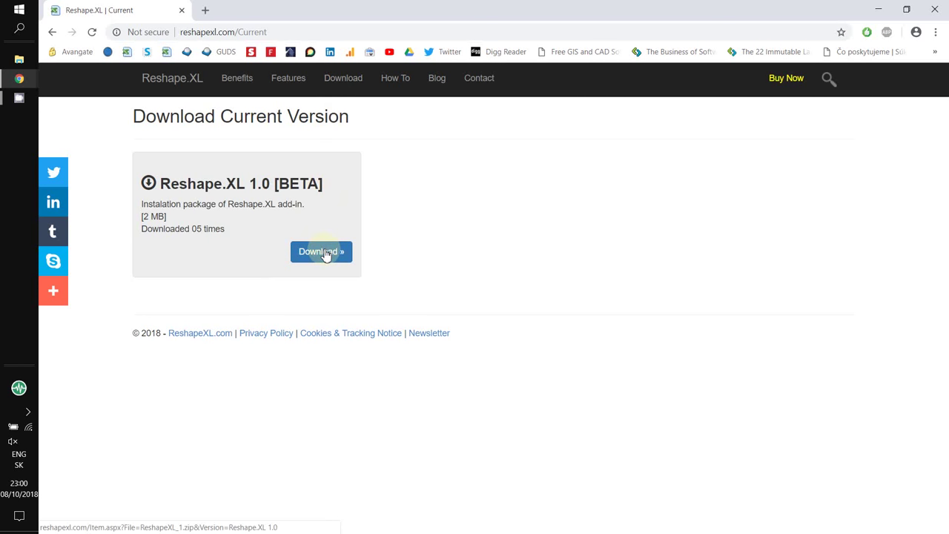
left_click(326, 252)
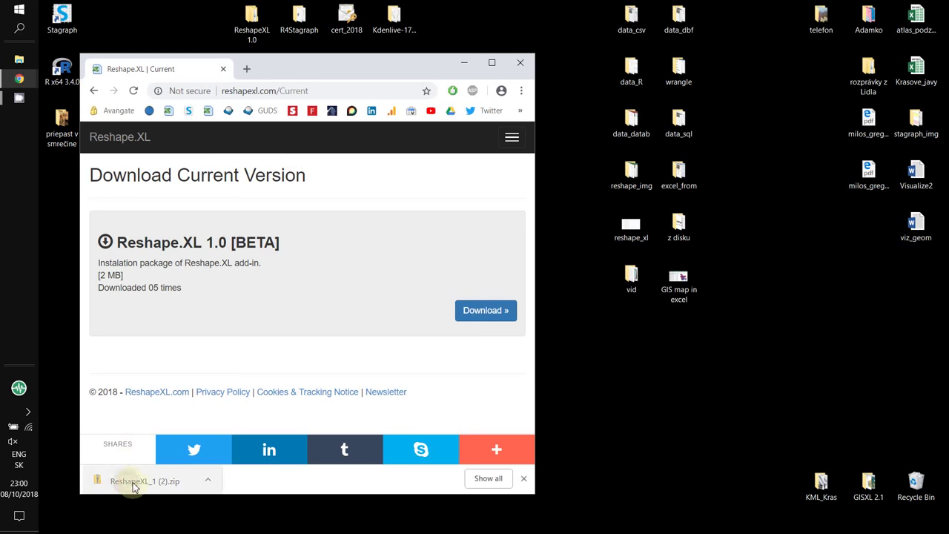
Step: Move the downloaded ReshapeXL zip to the desktop and extract it to the suggested folder
mouse_move(123, 481)
left_mouse_down()
mouse_move(689, 420)
mouse_move(665, 438)
left_mouse_up()
right_click(675, 437)
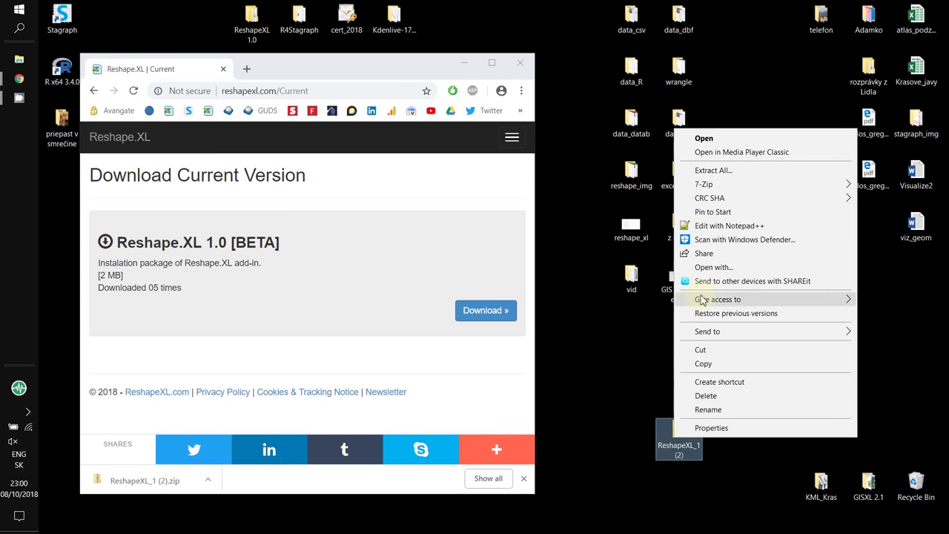
left_click(715, 171)
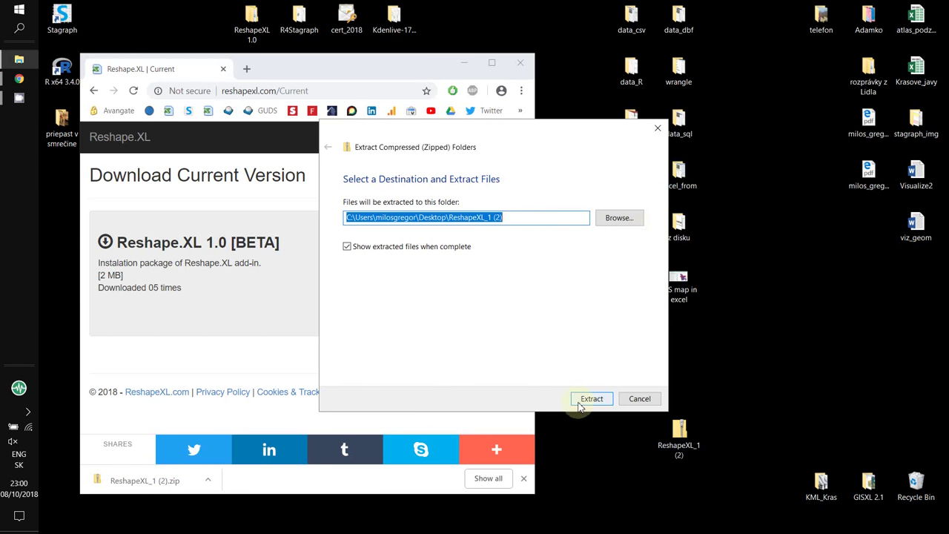
left_click(591, 399)
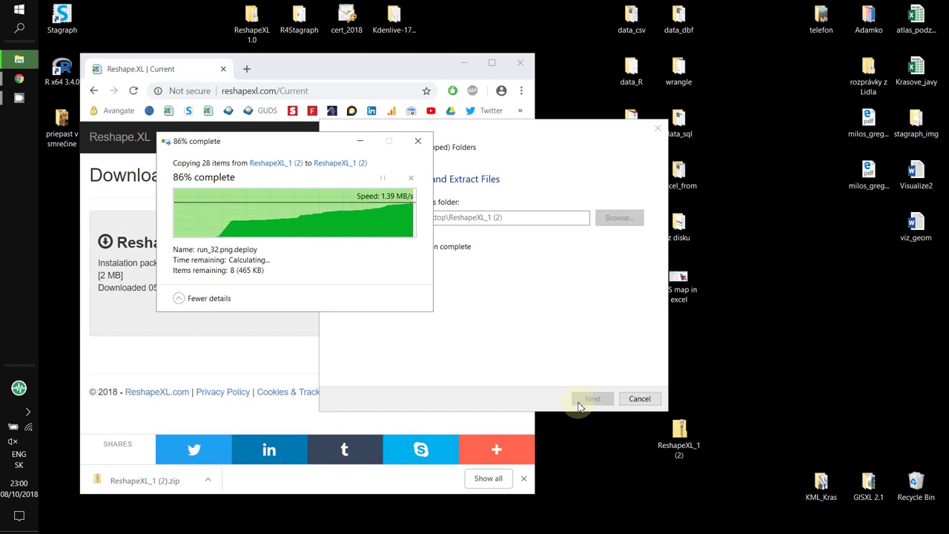
Step: Run setup from the extracted reshapexl folder and install the ReshapeXL Office customization
double_click(226, 249)
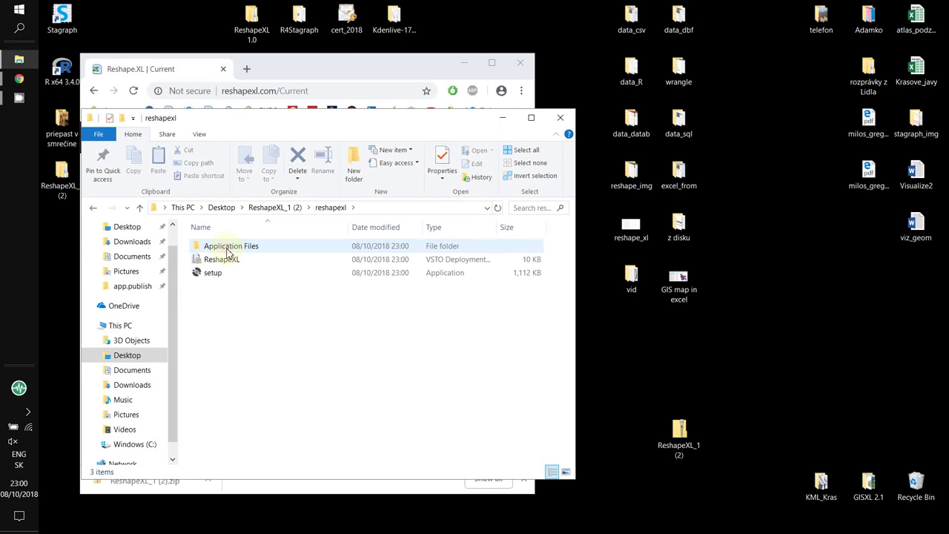
double_click(223, 273)
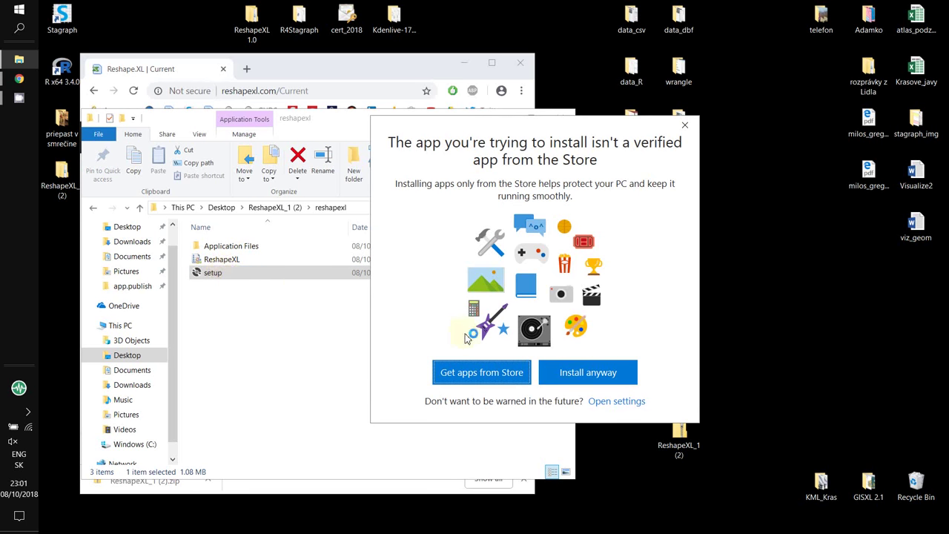
left_click(572, 371)
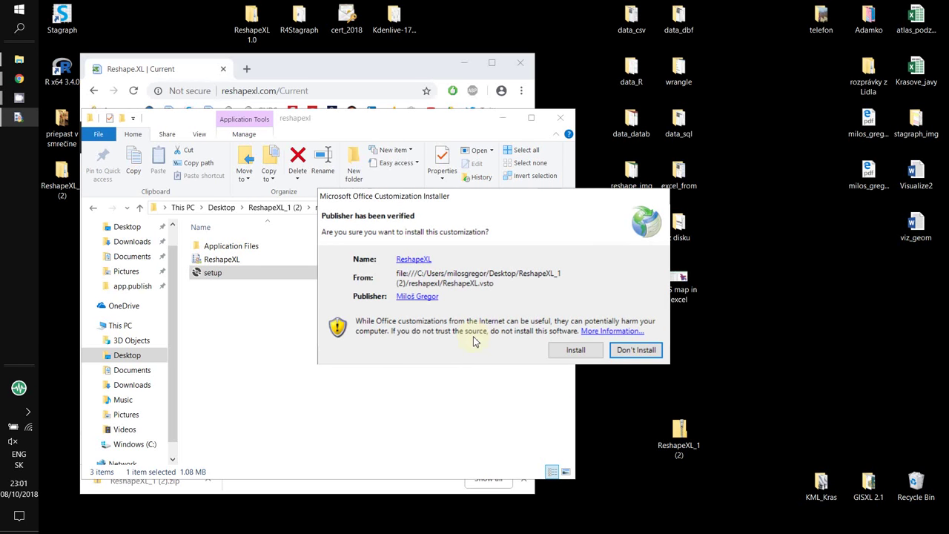
left_click(571, 350)
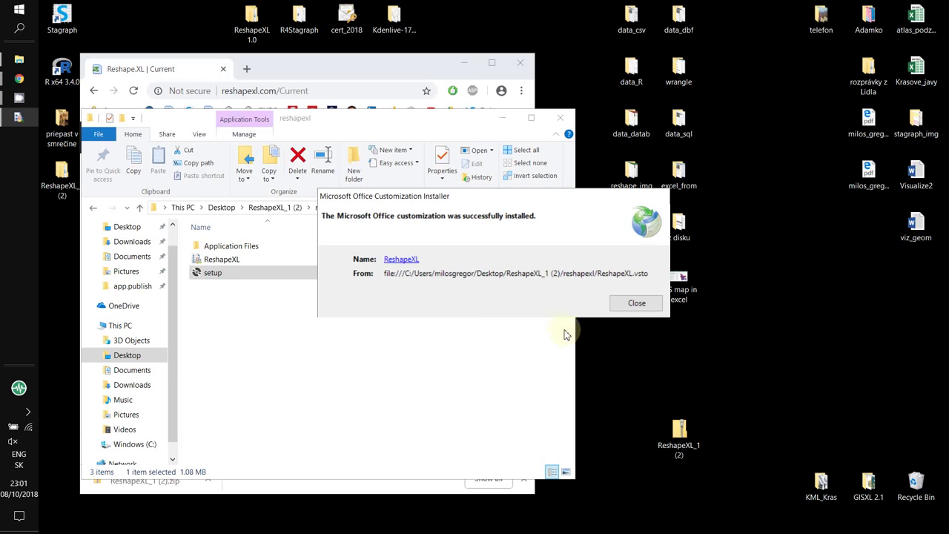
left_click(628, 310)
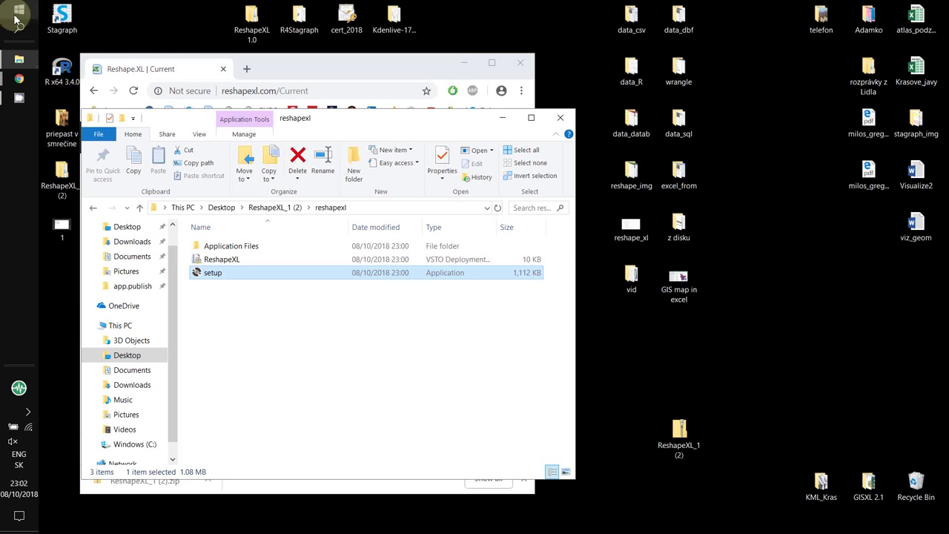
Step: Launch Excel with a blank workbook and show the Reshape ribbon tab
left_click(19, 9)
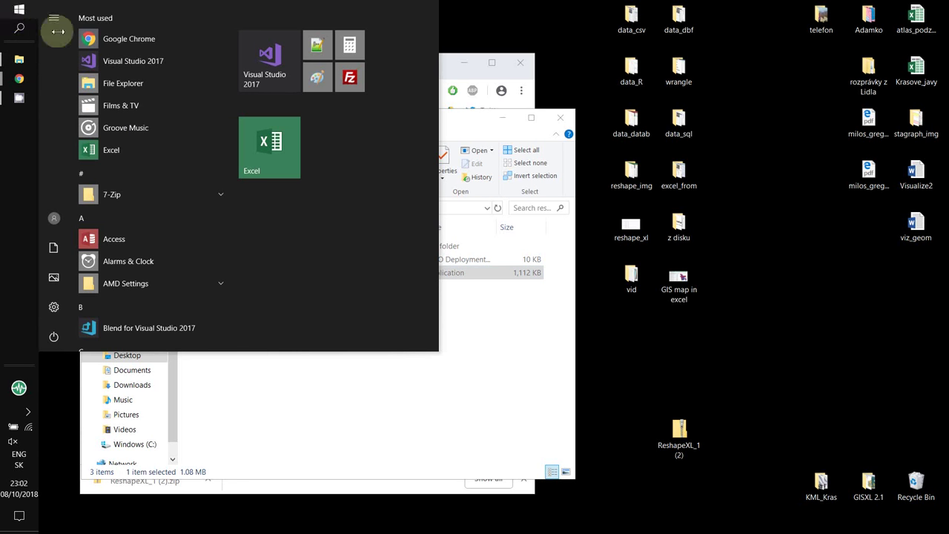
left_click(260, 148)
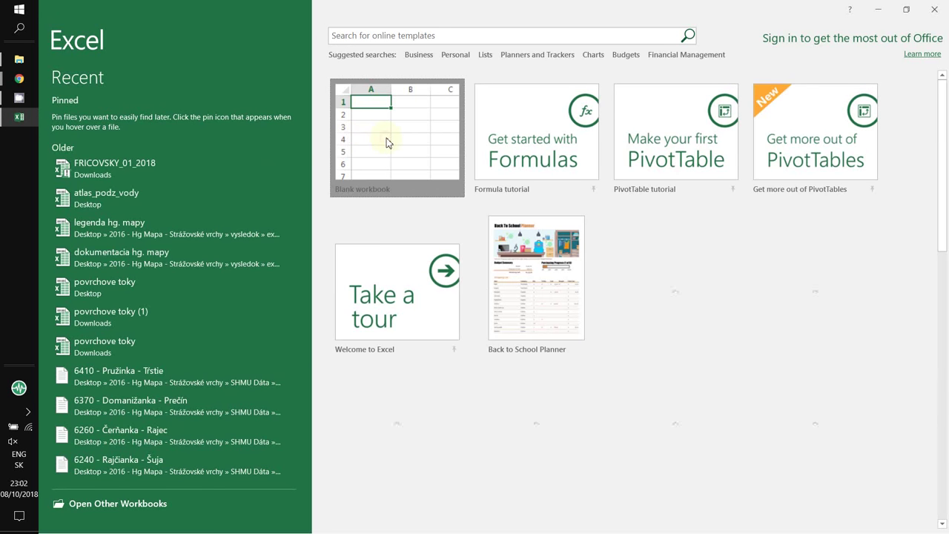
left_click(386, 142)
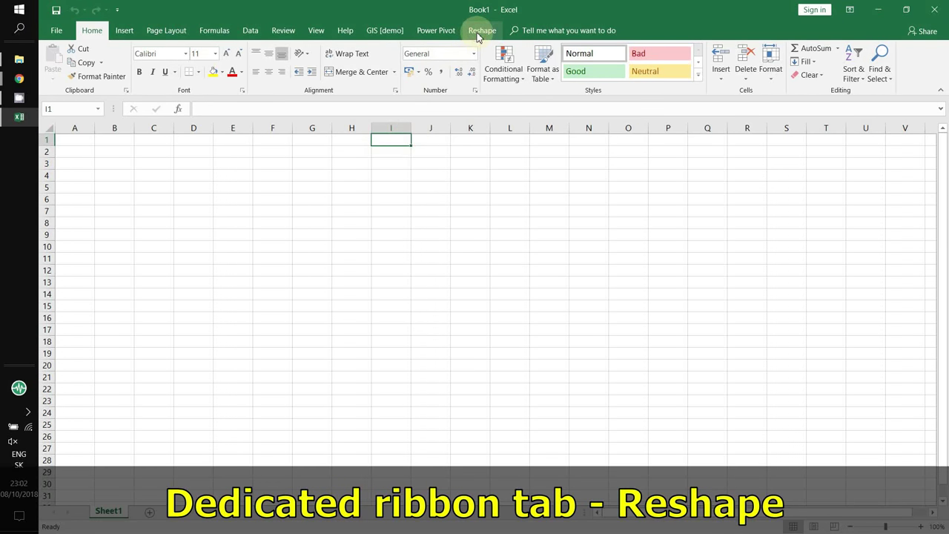
left_click(477, 34)
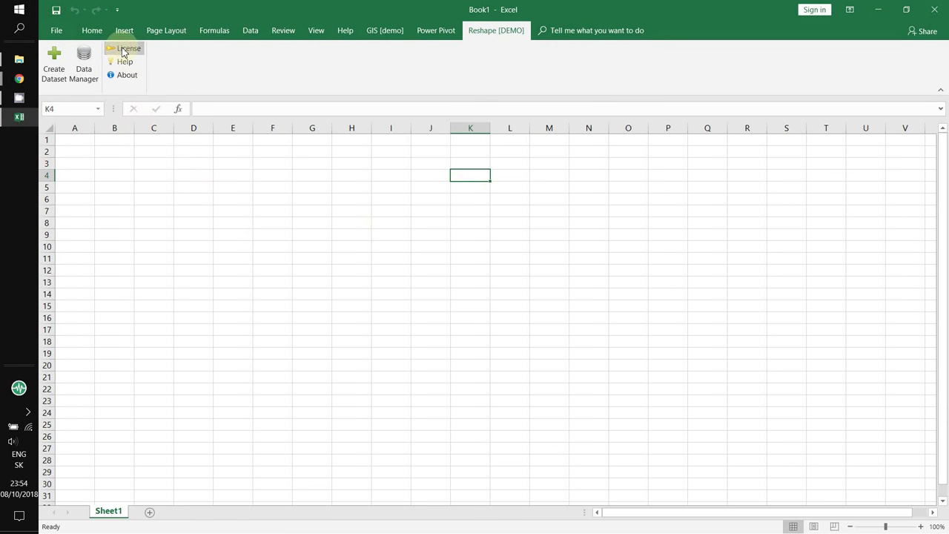
Step: Attach the Reshape.XL licence using the account e-mail and licence key
left_click(124, 49)
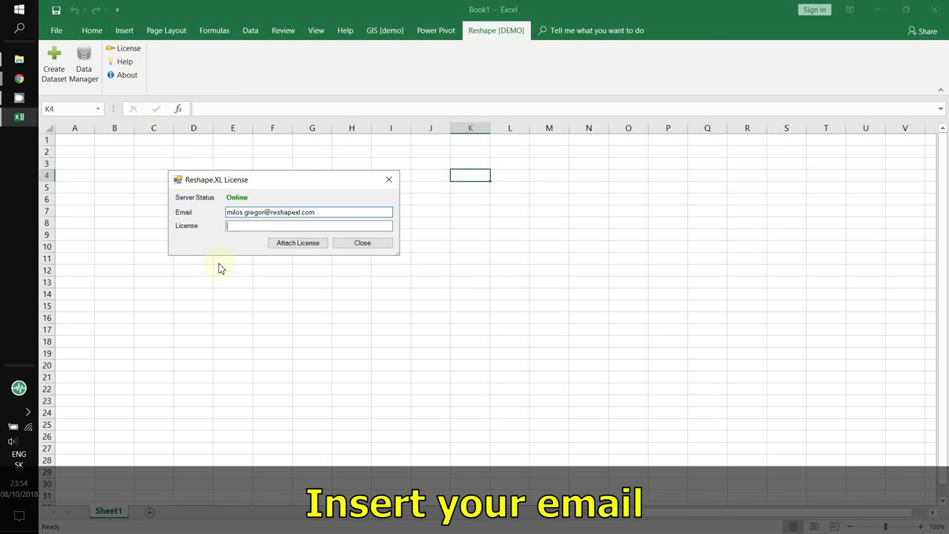
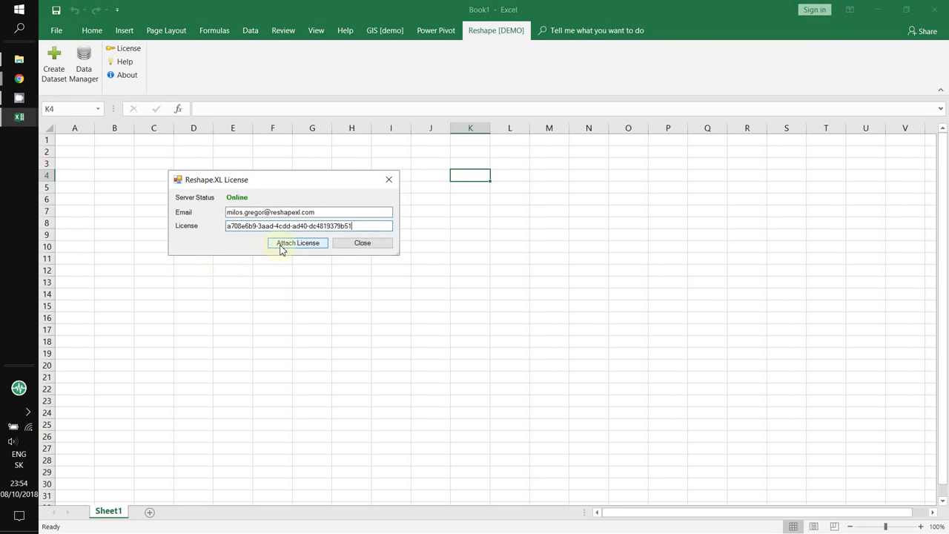
left_click(281, 247)
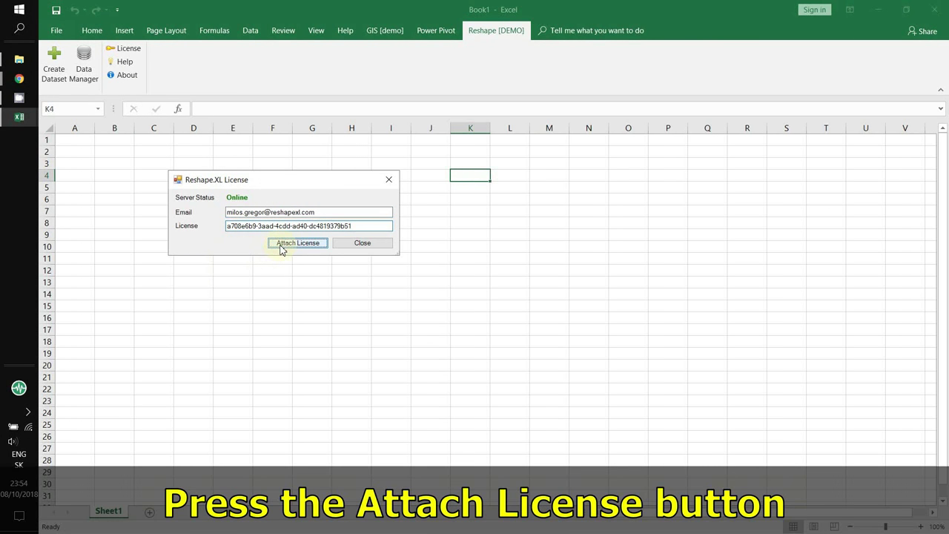
left_click(543, 319)
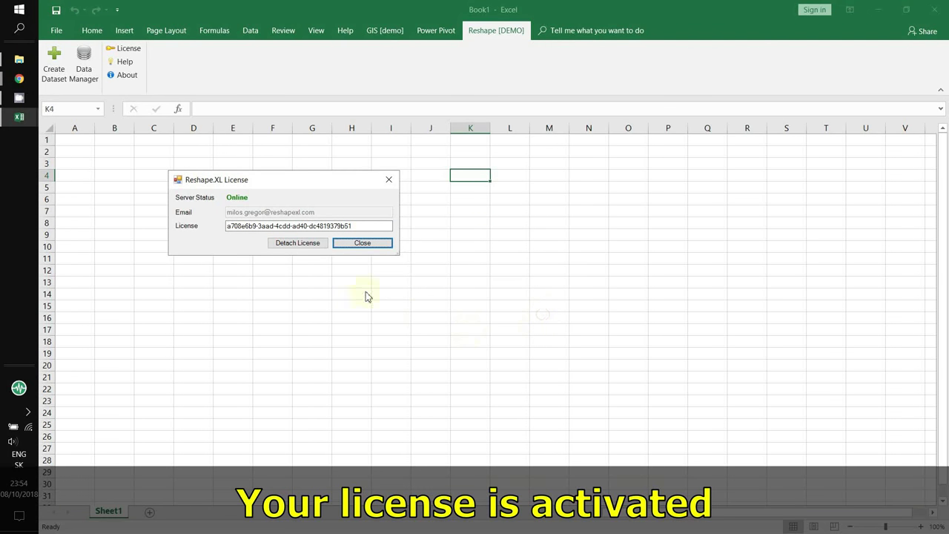
left_click(348, 245)
left_click(352, 248)
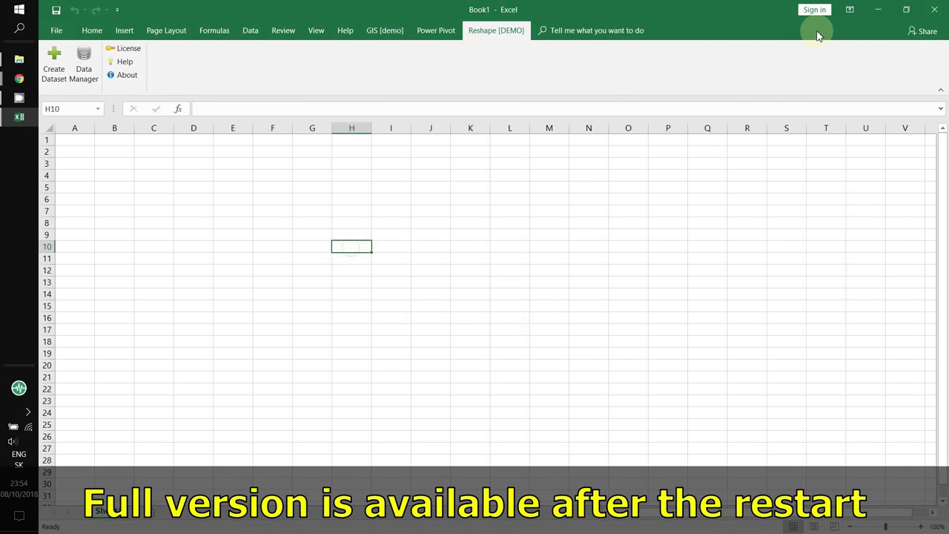
Step: Restart Excel with a new blank workbook and return to the Reshape tab
left_click(934, 10)
left_click(19, 9)
left_click(262, 147)
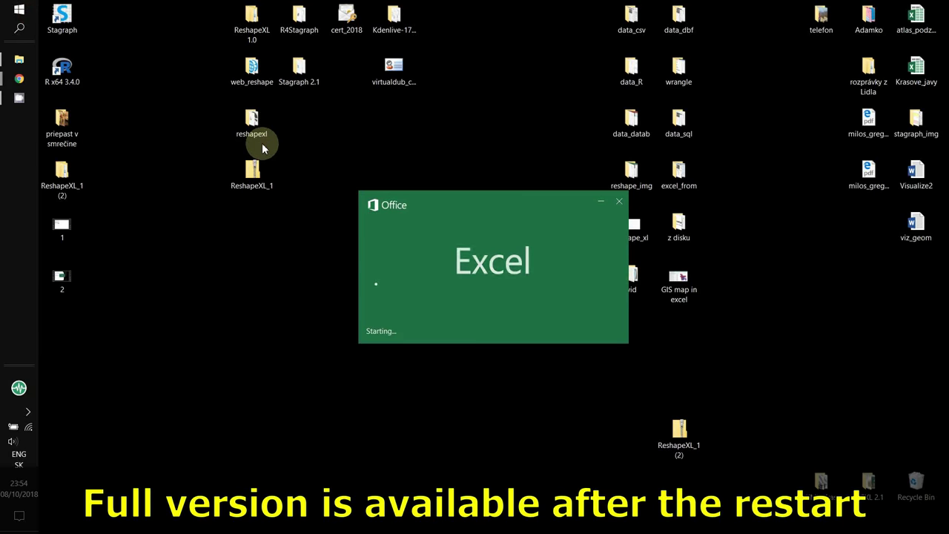
left_click(396, 131)
left_click(392, 163)
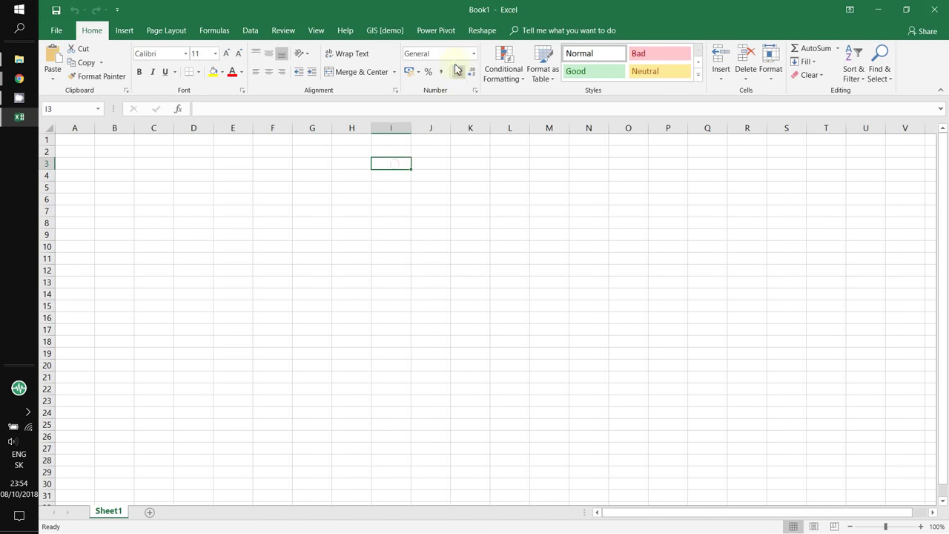
left_click(483, 31)
left_click(114, 175)
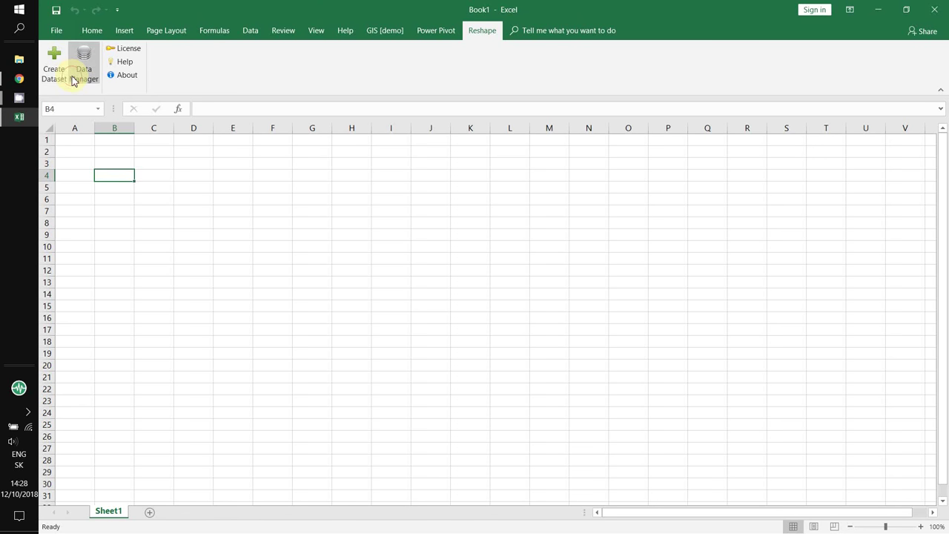
Step: Toggle the Data Manager pane and try a dataset from C7:I12, then cancel it
left_click(74, 79)
left_click(75, 79)
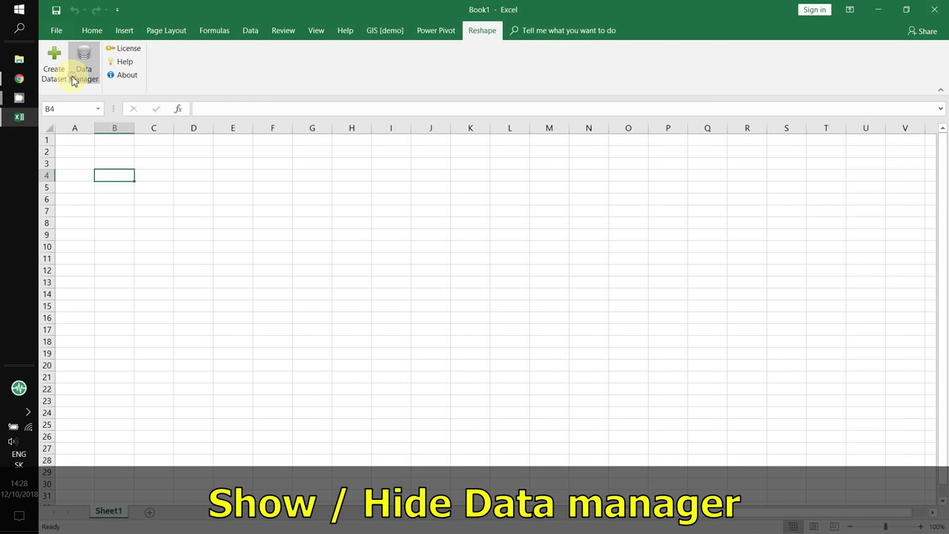
left_click(74, 79)
left_click(74, 79)
left_click(74, 79)
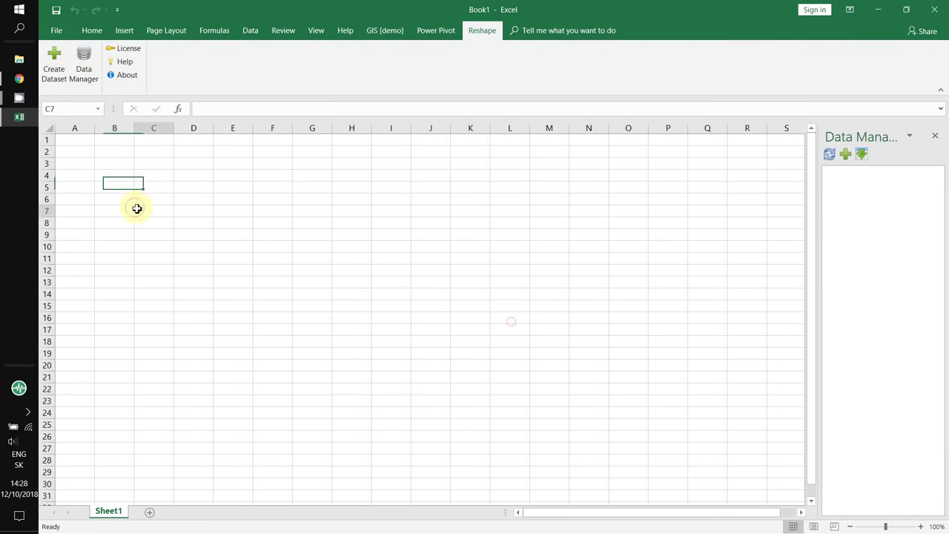
left_click_drag(136, 210, 385, 277)
left_click(53, 65)
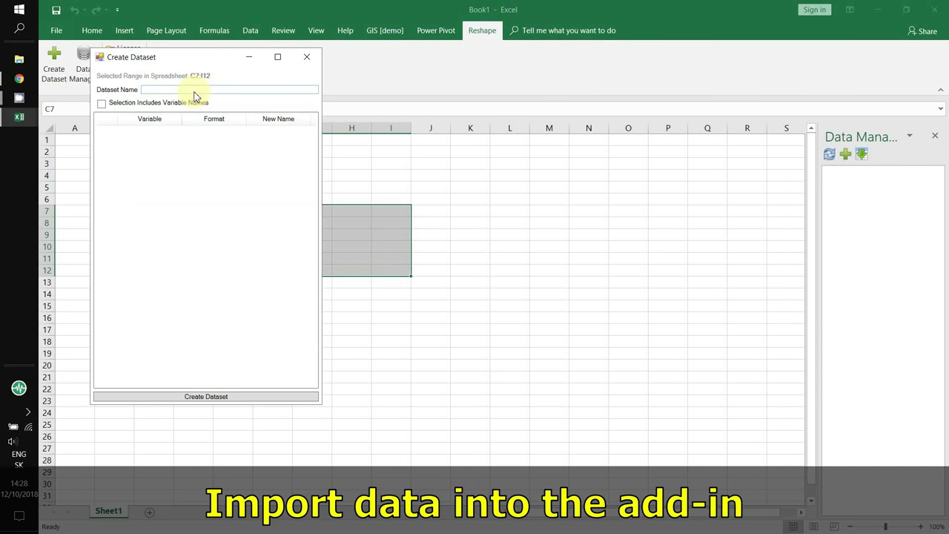
left_click(307, 63)
left_click(170, 174)
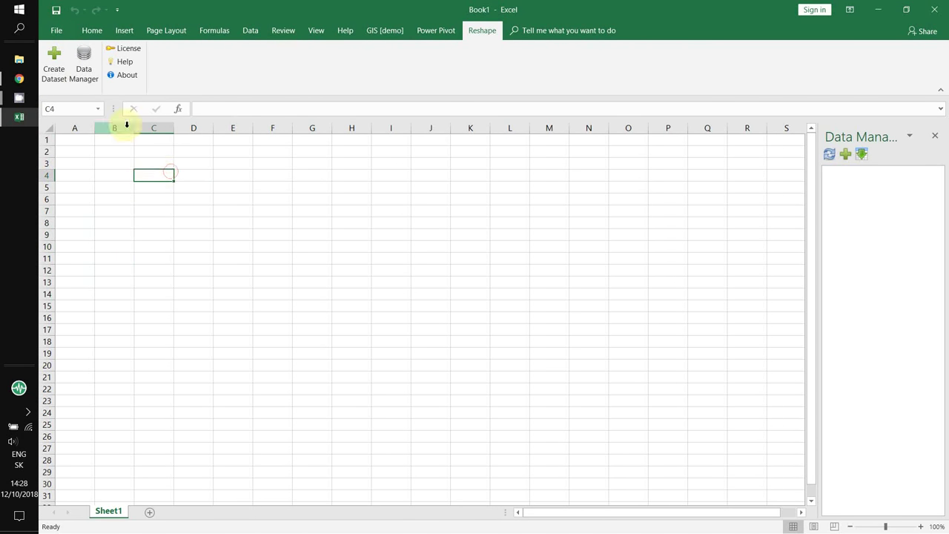
Step: Review the add-in's License settings, online documentation and About box showing version 1.0
left_click(125, 49)
left_click(292, 139)
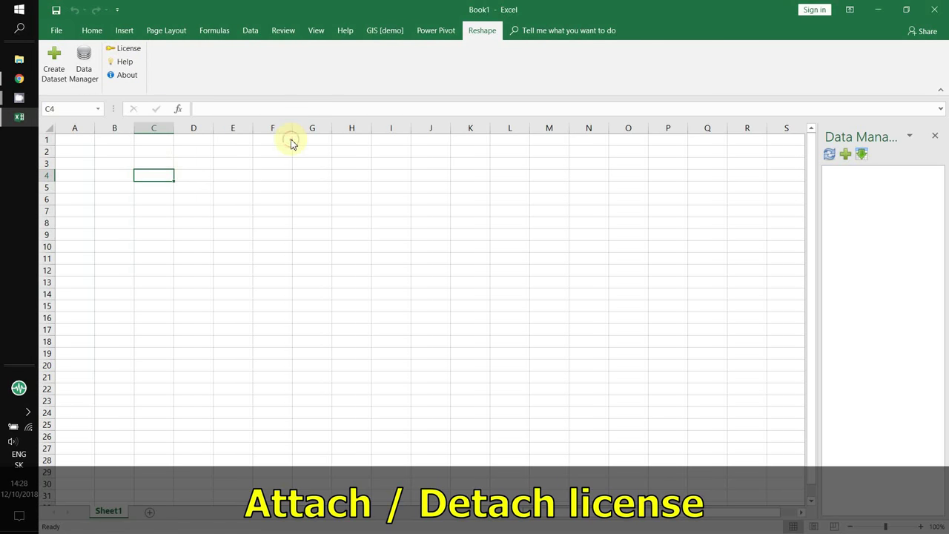
left_click(123, 62)
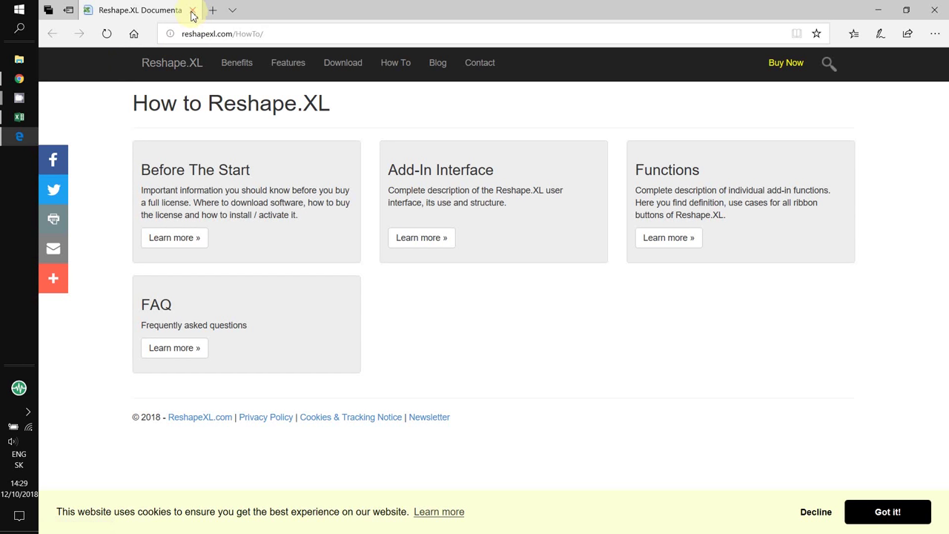
left_click(192, 10)
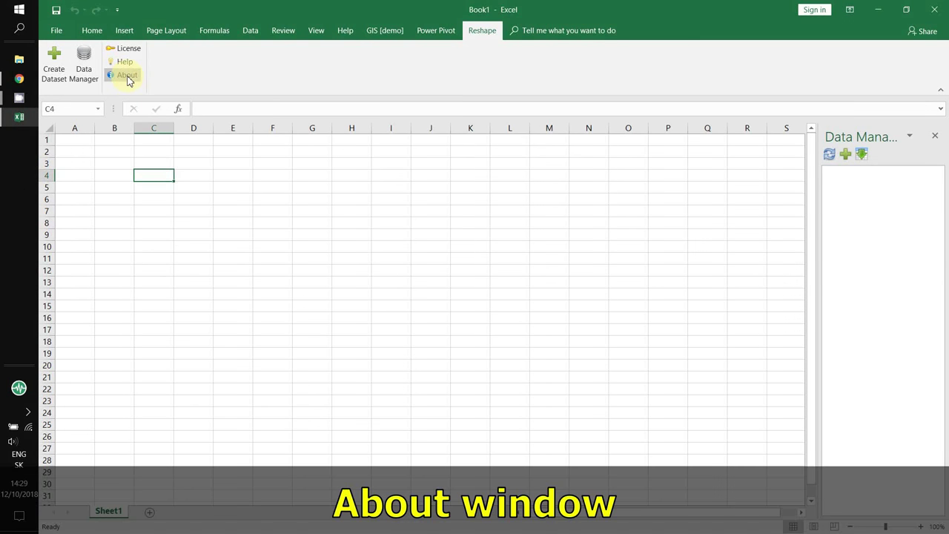
left_click(126, 75)
left_click_drag(176, 85, 227, 161)
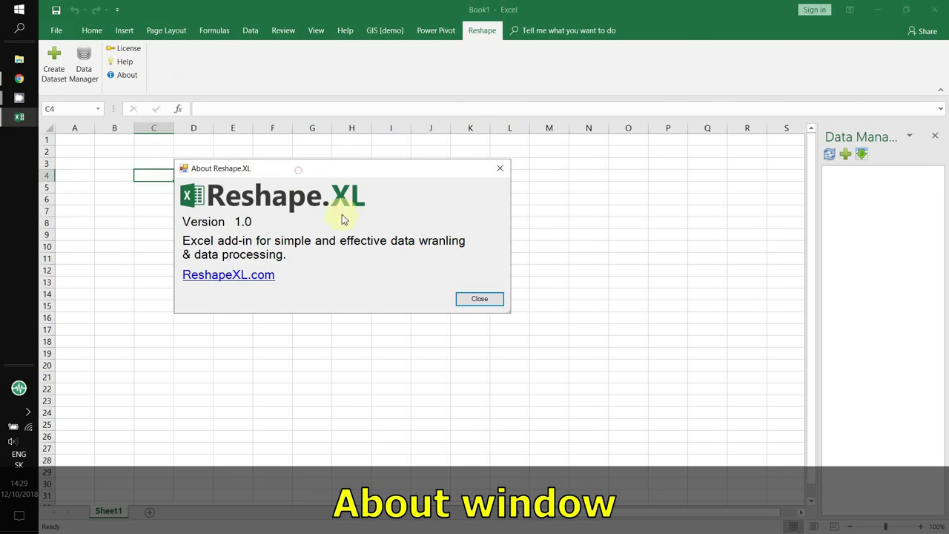
left_click(474, 297)
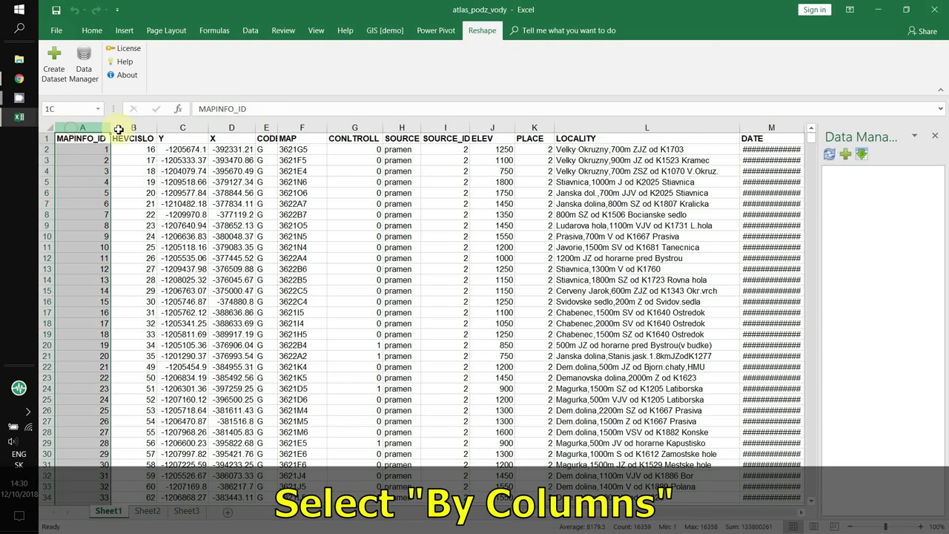
Step: Select A1:L33 with its header row, after trial selections of columns A–D and rows 4–17
left_click_drag(71, 127, 238, 127)
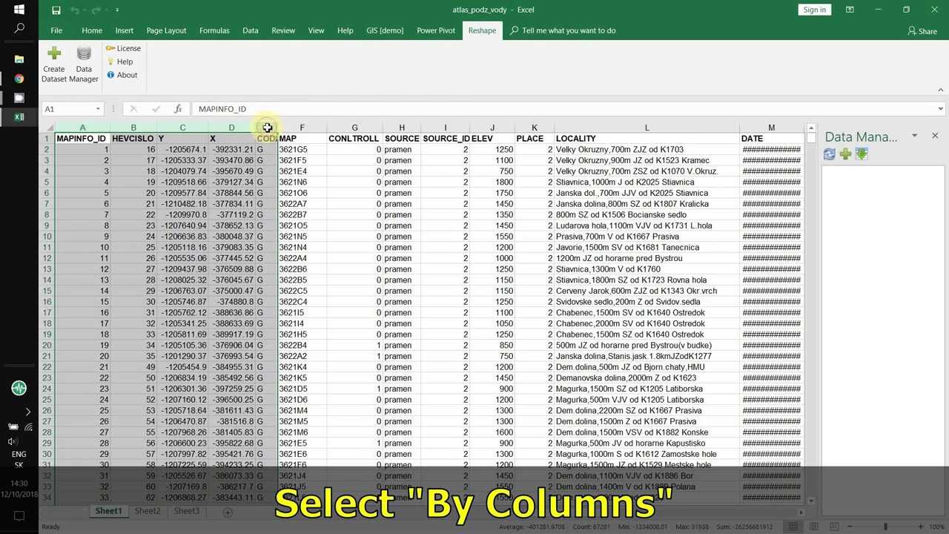
left_click_drag(46, 171, 34, 330)
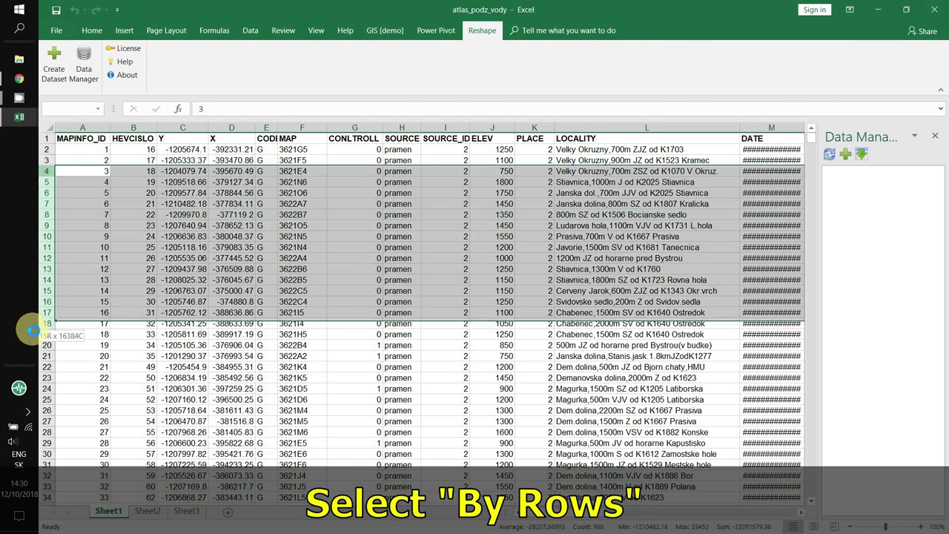
left_click(67, 358)
left_click(83, 140)
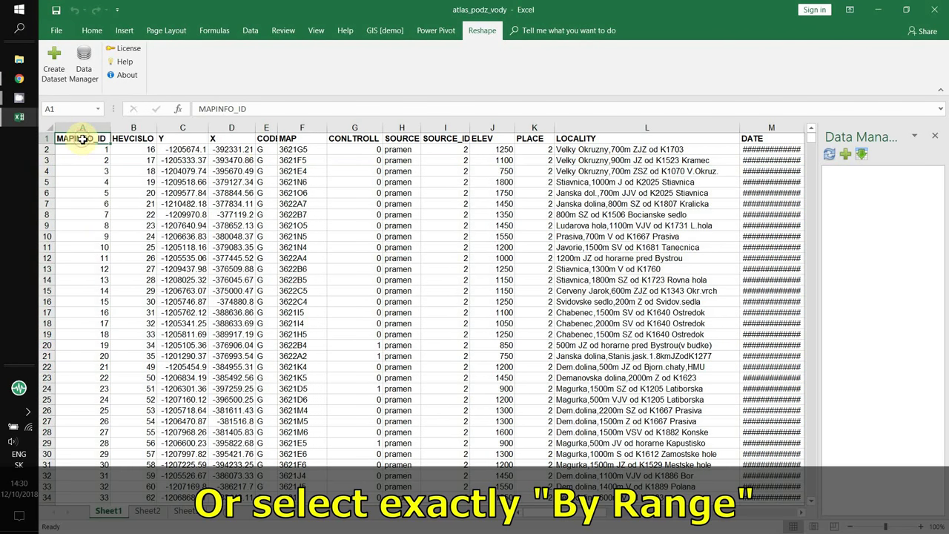
left_click_drag(83, 140, 740, 486)
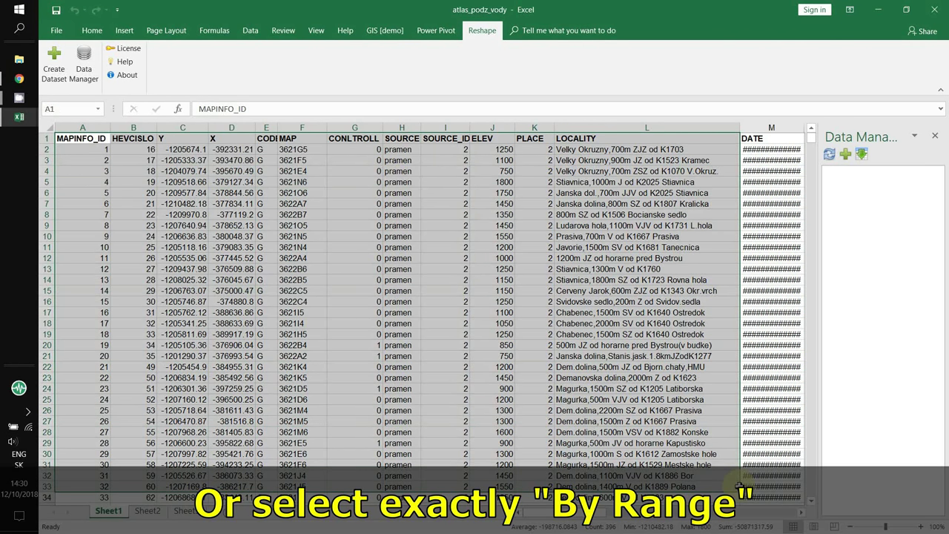
Step: Start a dataset with first-row variable names, keeping Y and X single, PLACE byte, LOCALITY string
left_click(55, 74)
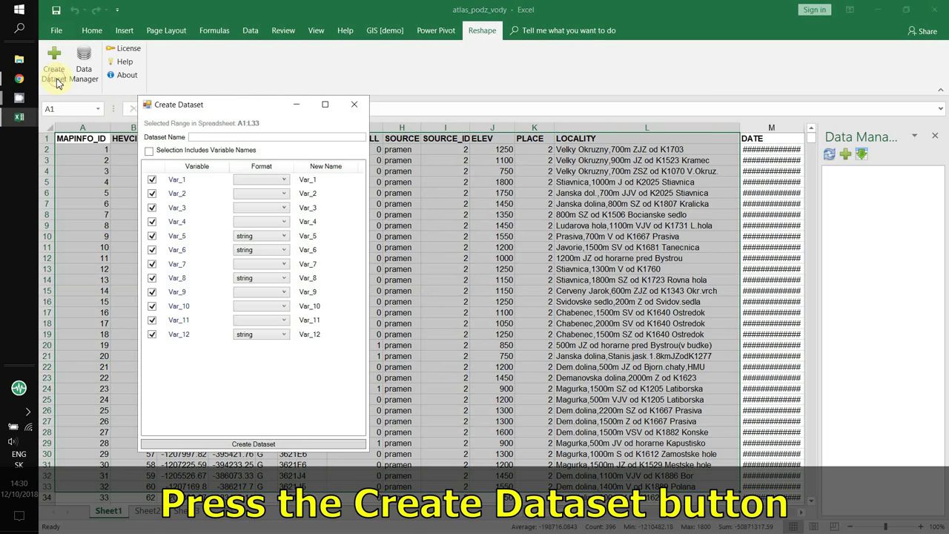
left_click(149, 151)
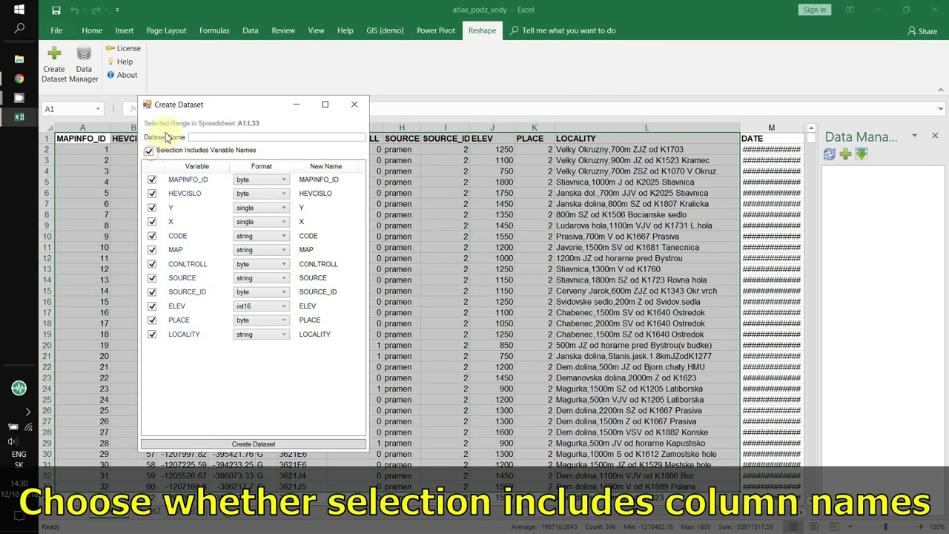
left_click(265, 208)
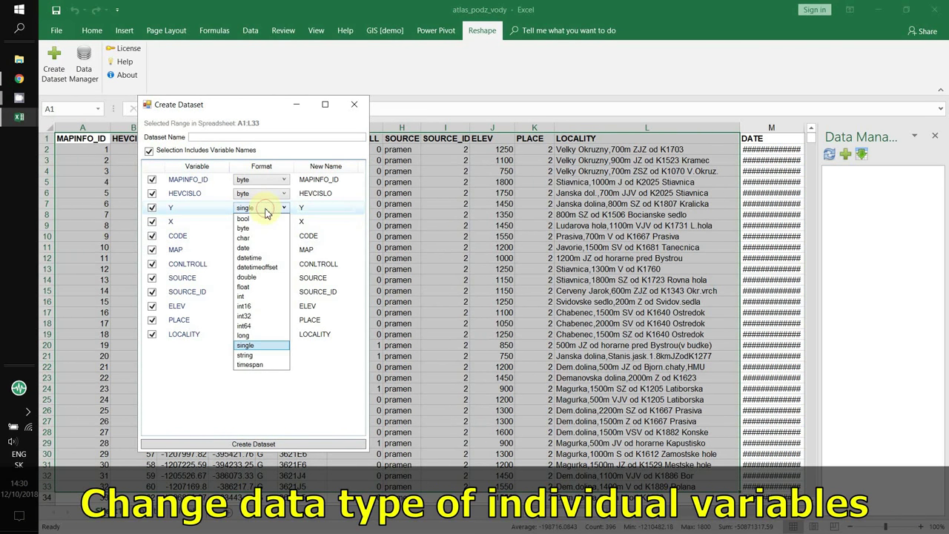
left_click(266, 210)
left_click(266, 223)
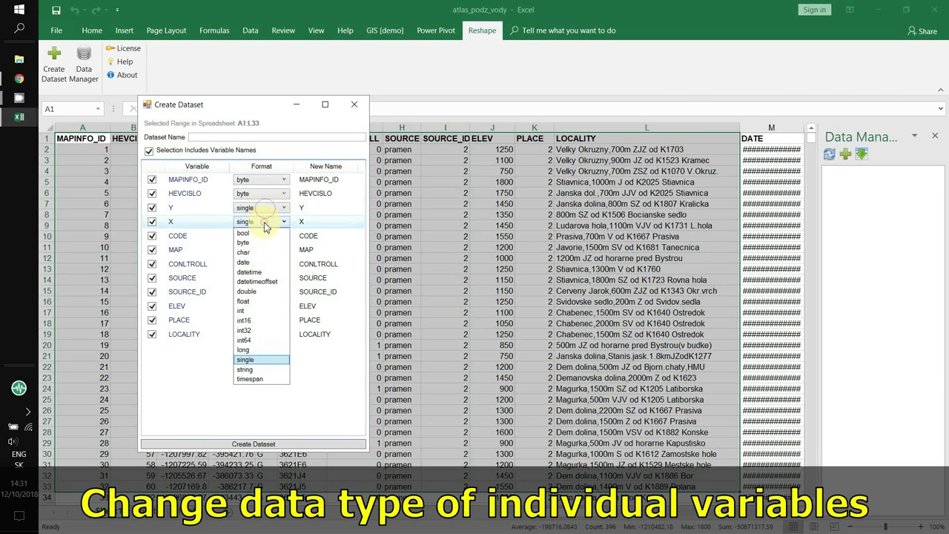
left_click(266, 225)
left_click(268, 321)
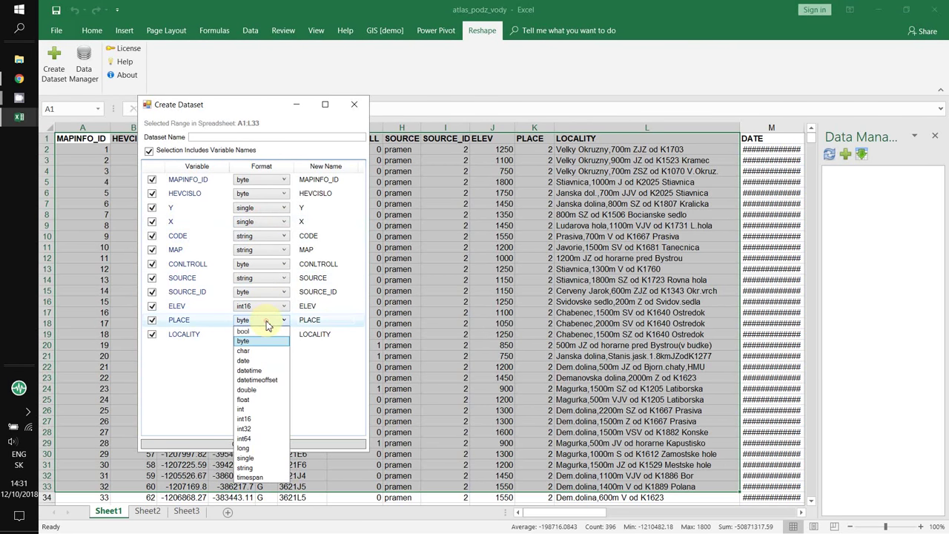
left_click(267, 325)
left_click(269, 335)
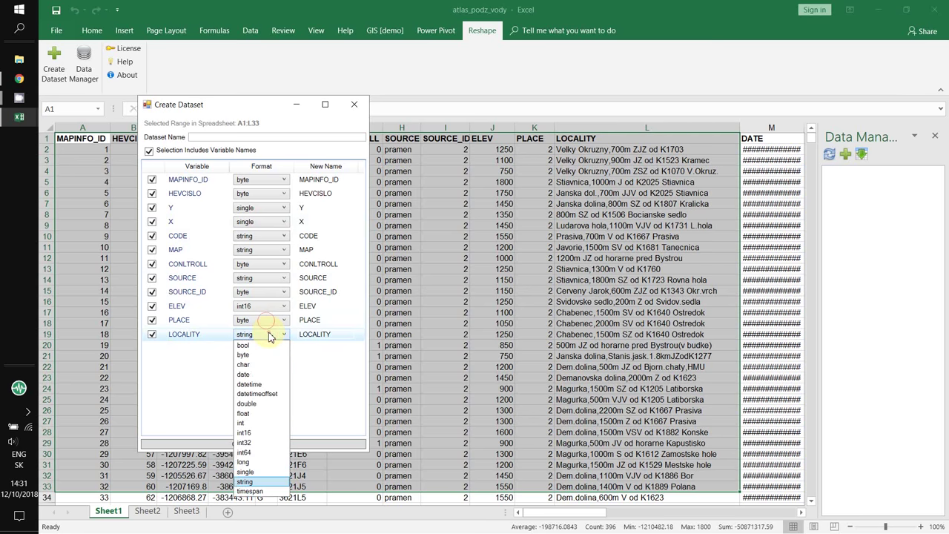
left_click(269, 335)
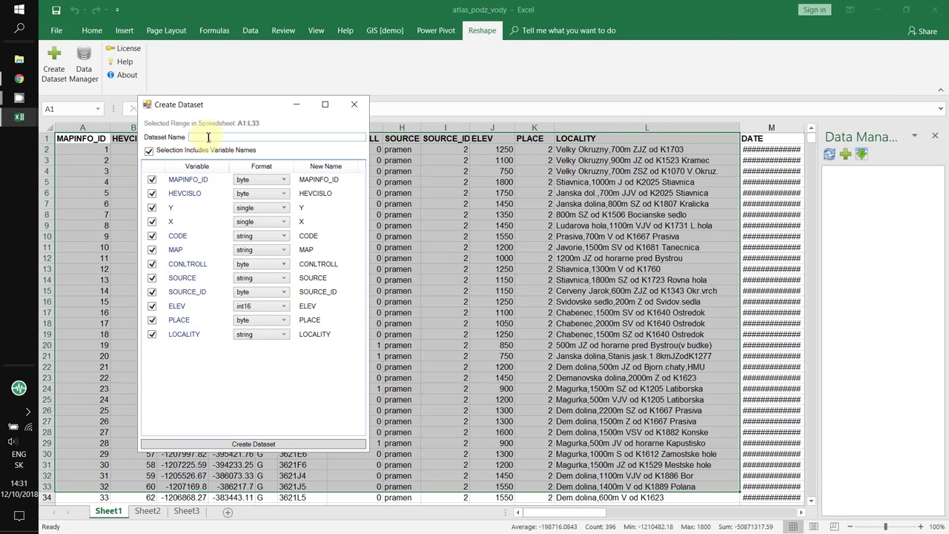
Step: Name the dataset dataset1, create it, and close the results summary and dialog
type("dataset1")
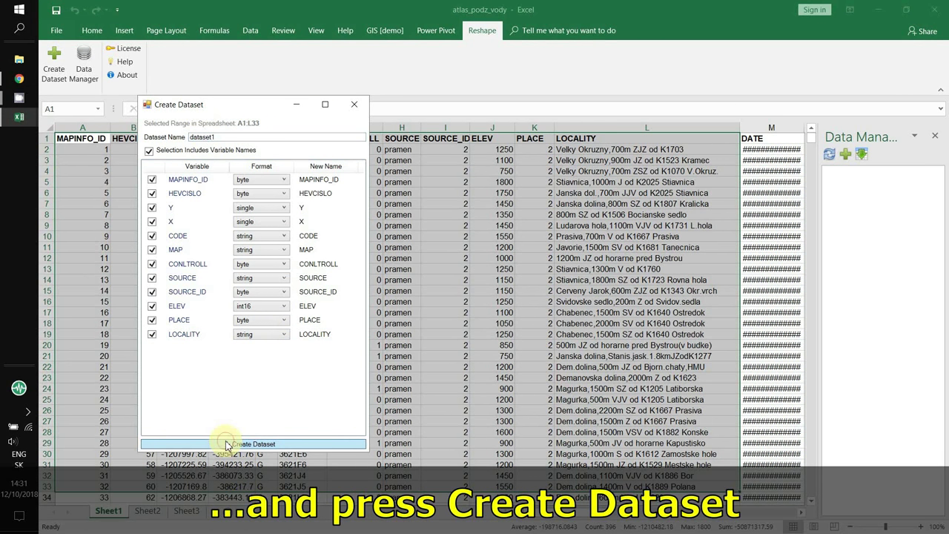
left_click(228, 445)
key("Return")
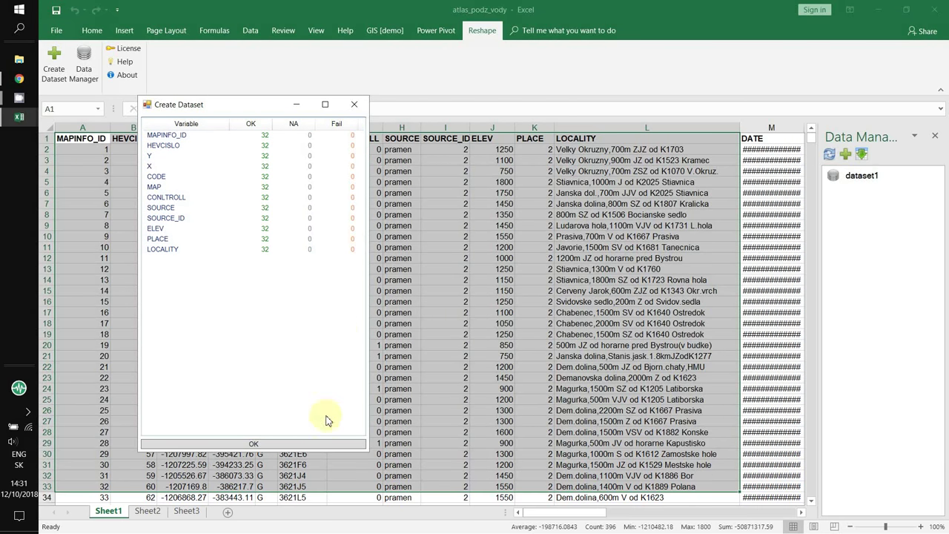
left_click(315, 443)
left_click(355, 105)
left_click(335, 171)
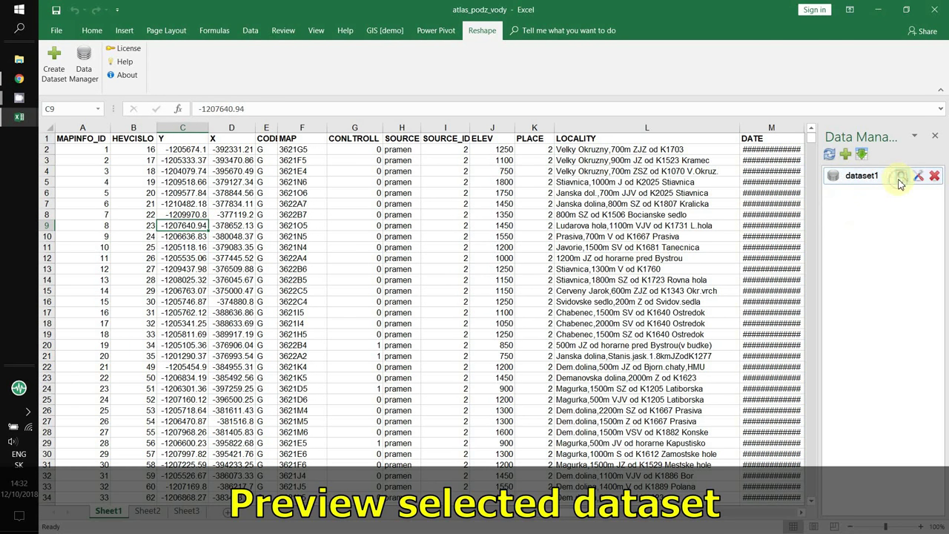
Step: Preview dataset1 full screen, browsing rows 12 and 8, then close the preview
left_click(900, 180)
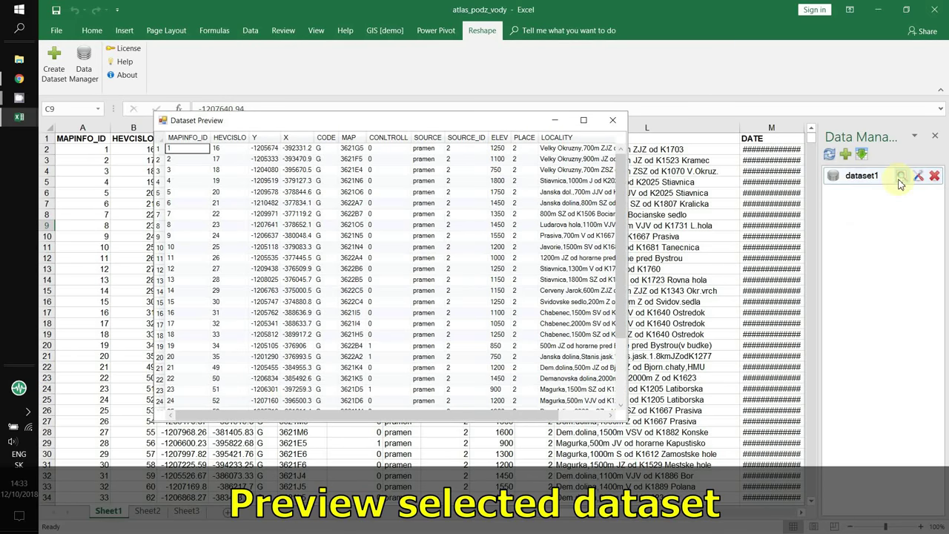
left_click(583, 122)
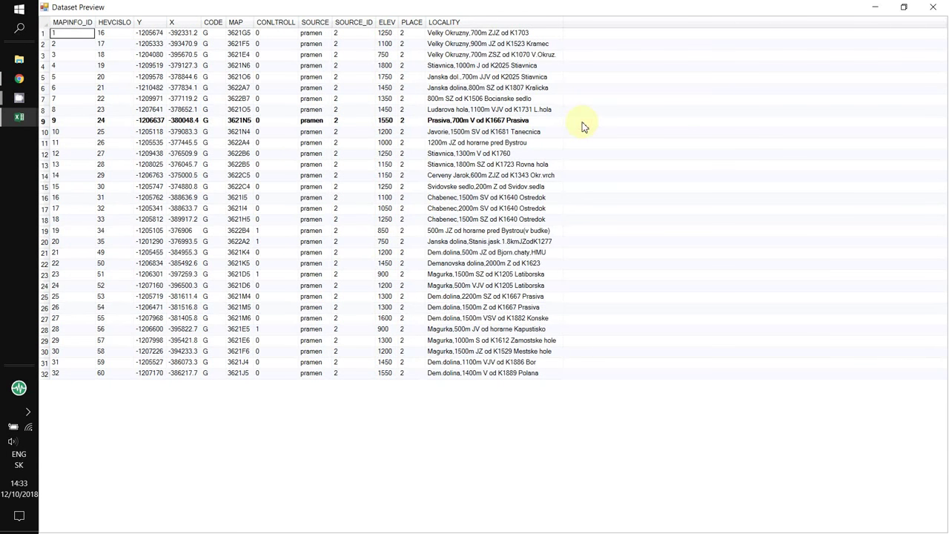
left_click(336, 157)
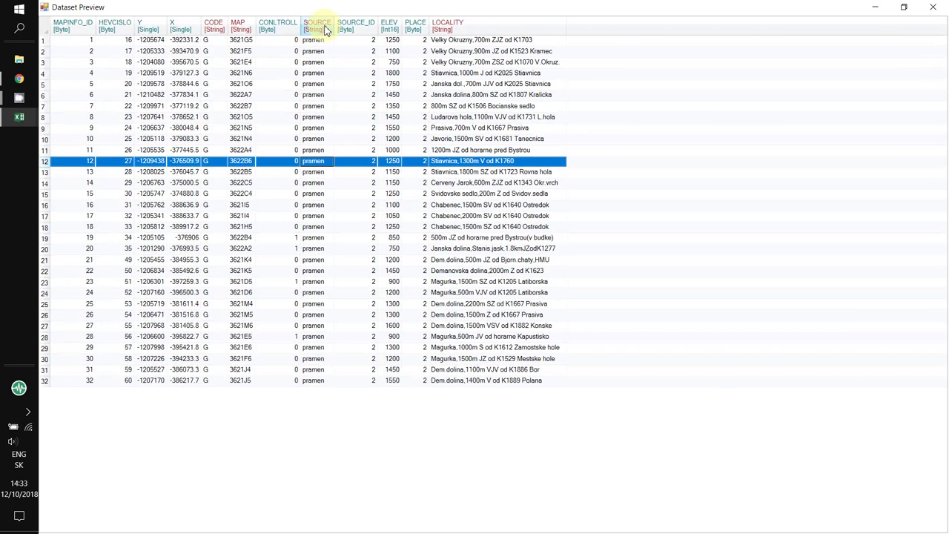
left_click(407, 118)
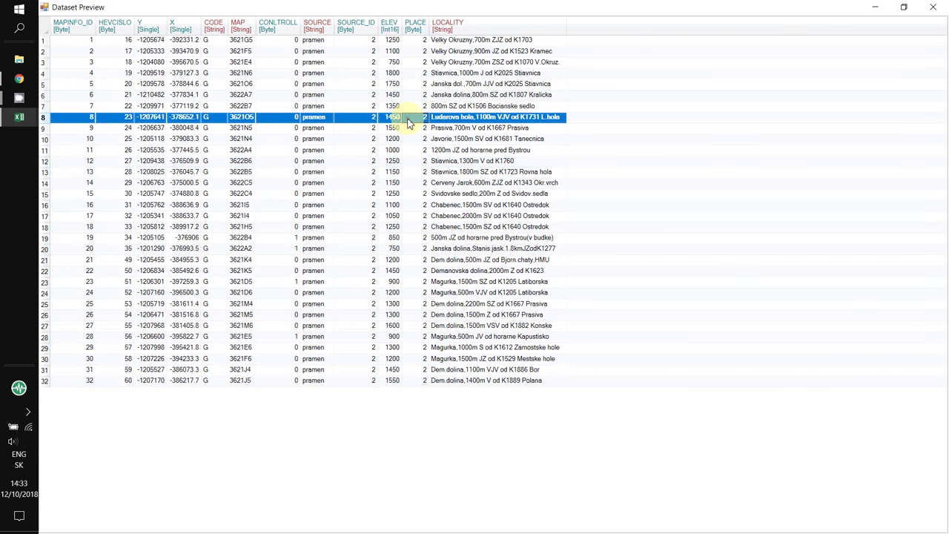
left_click(928, 9)
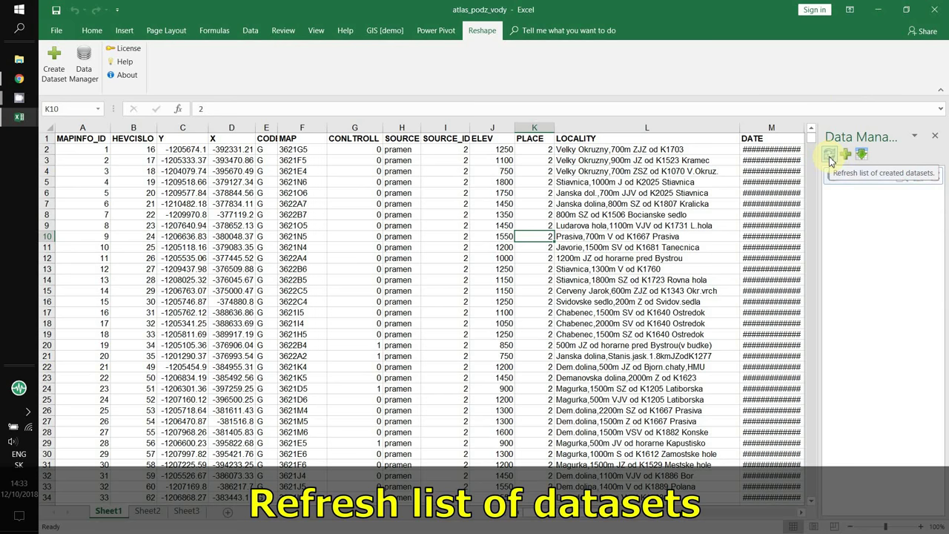
Step: Refresh and widen the Data Manager dataset list, then select range F9:L22
left_click(830, 162)
left_click_drag(819, 167, 760, 164)
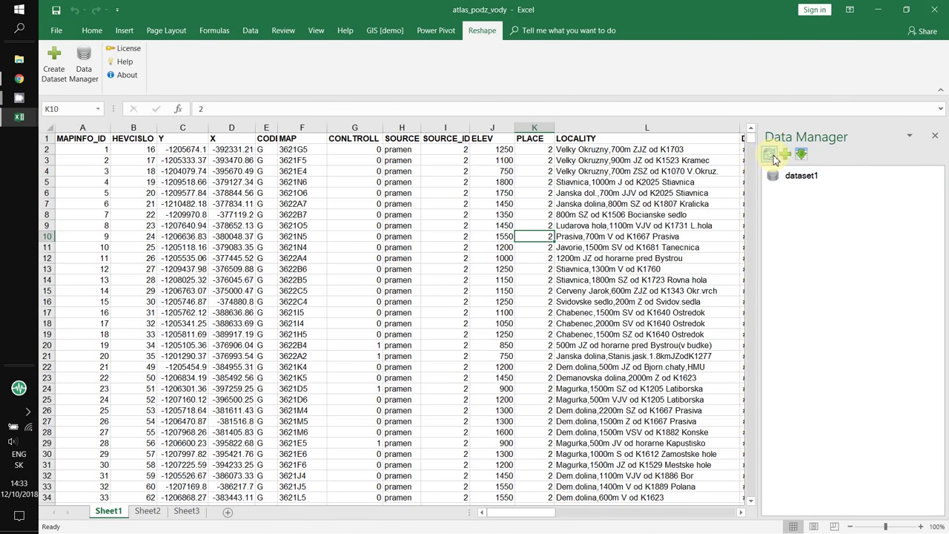
left_click_drag(301, 226, 670, 367)
Step: Create the data2 dataset from F9:L22 using the first row as variable names
left_click(785, 154)
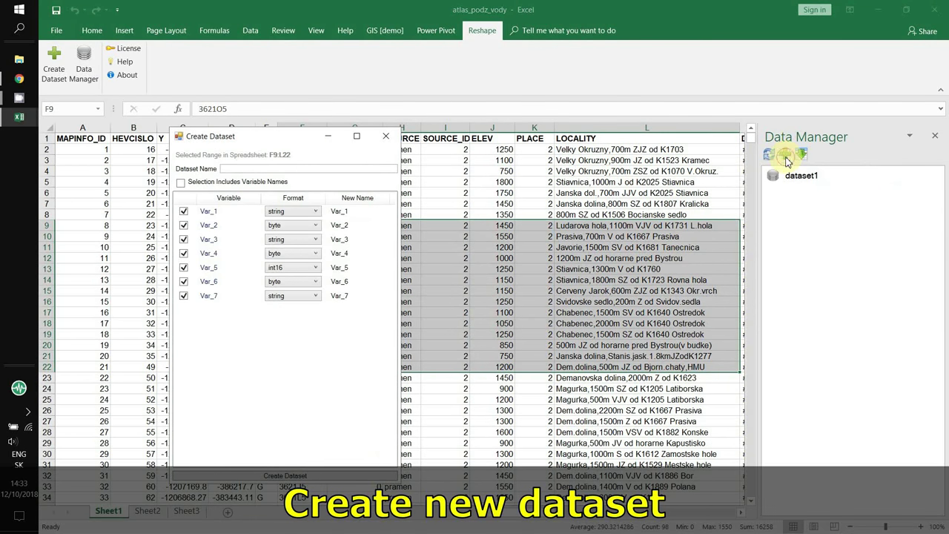
left_click(244, 181)
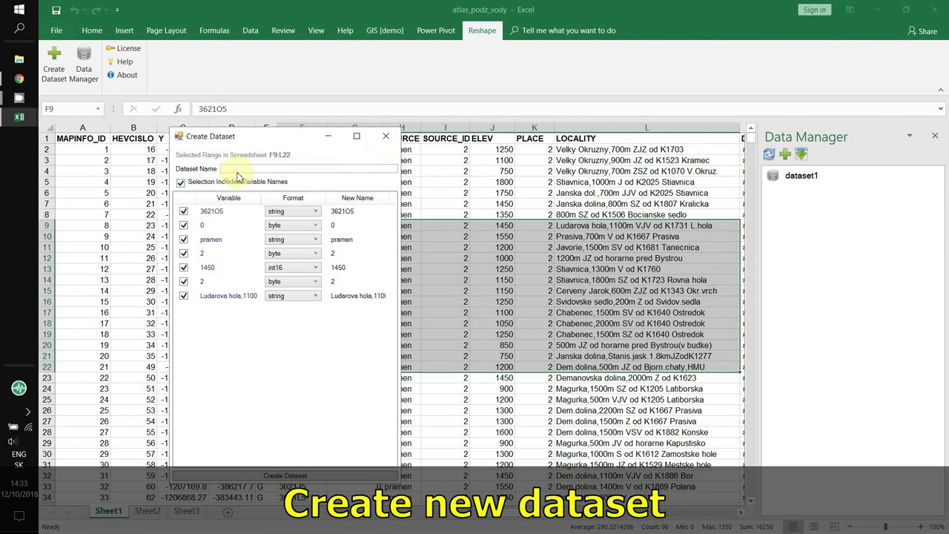
type("data2")
left_click(220, 474)
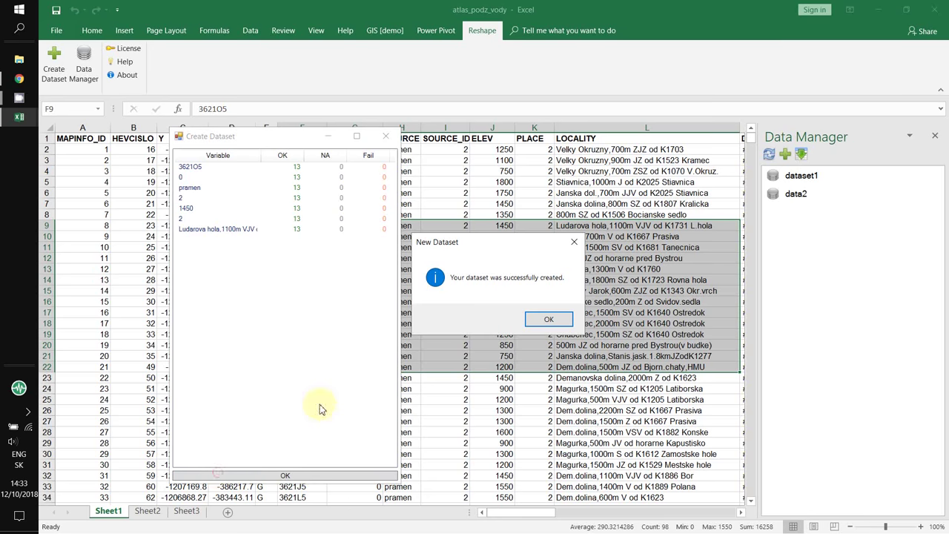
left_click(547, 318)
left_click(385, 136)
Step: Export data2 to Sheet2 starting at cell H12
left_click(796, 194)
left_click(148, 511)
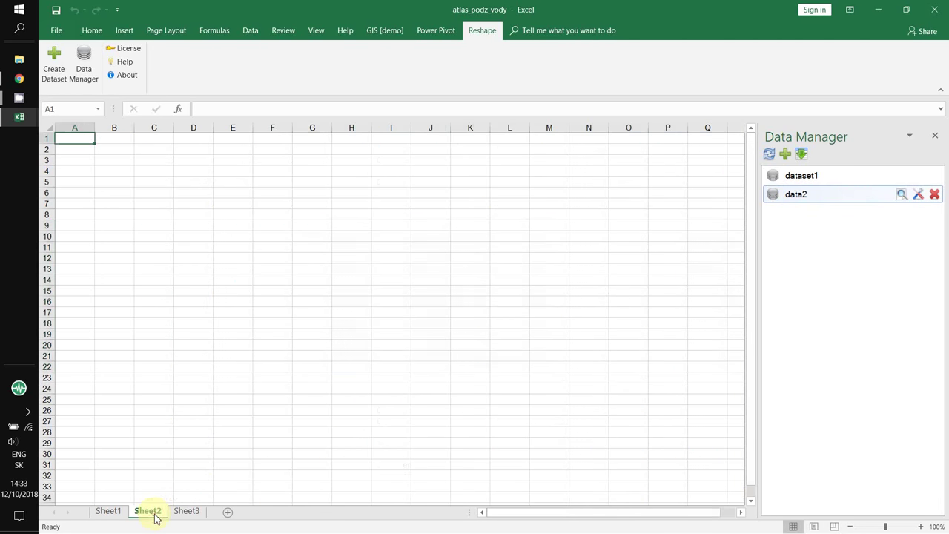
left_click(371, 255)
left_click(519, 317)
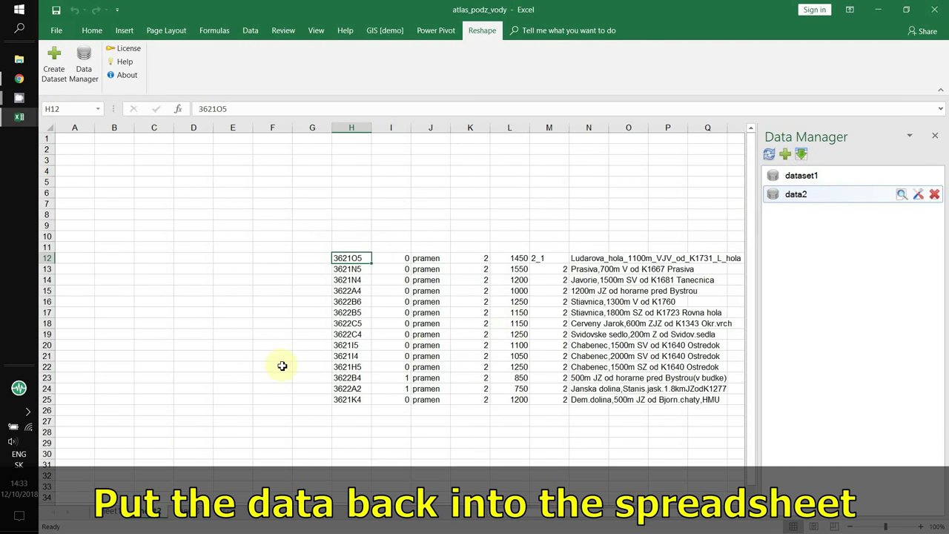
Step: Export dataset1 to Sheet2 starting at cell A31
left_click(88, 334)
left_click(801, 175)
left_click(801, 153)
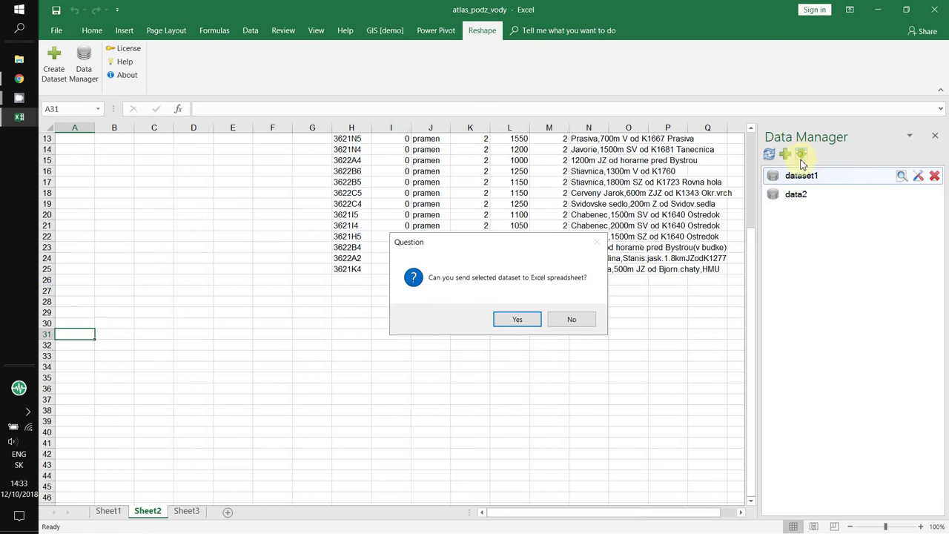
left_click(512, 321)
scroll(519, 321, "down", 5)
scroll(548, 326, "down", 6)
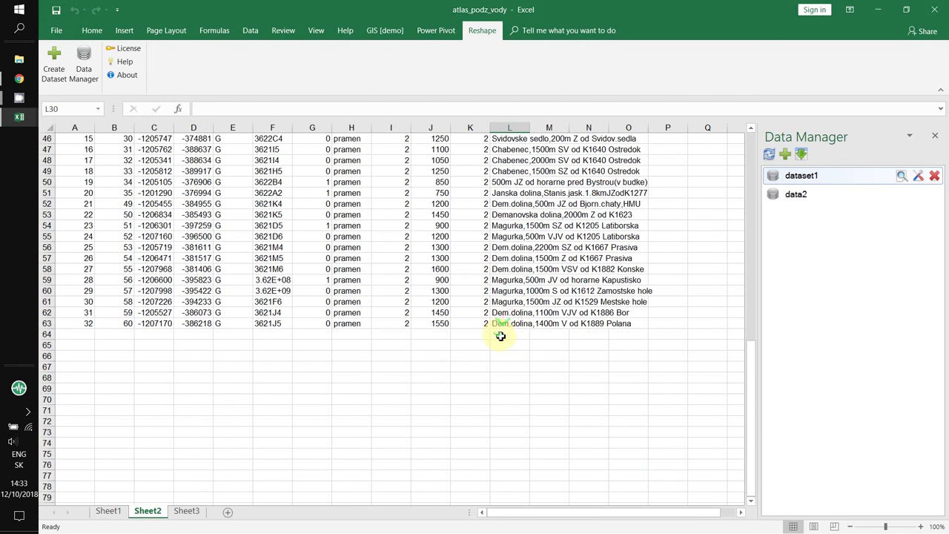
scroll(500, 334, "up", 8)
left_click(549, 215)
Step: Preview data2, then clone its input data as Copy_of_data2
right_click(796, 195)
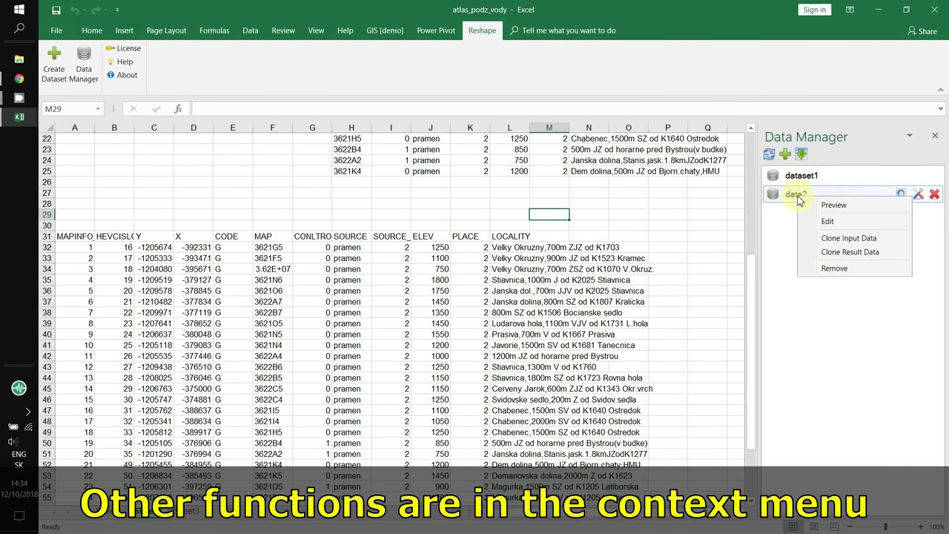
left_click(812, 205)
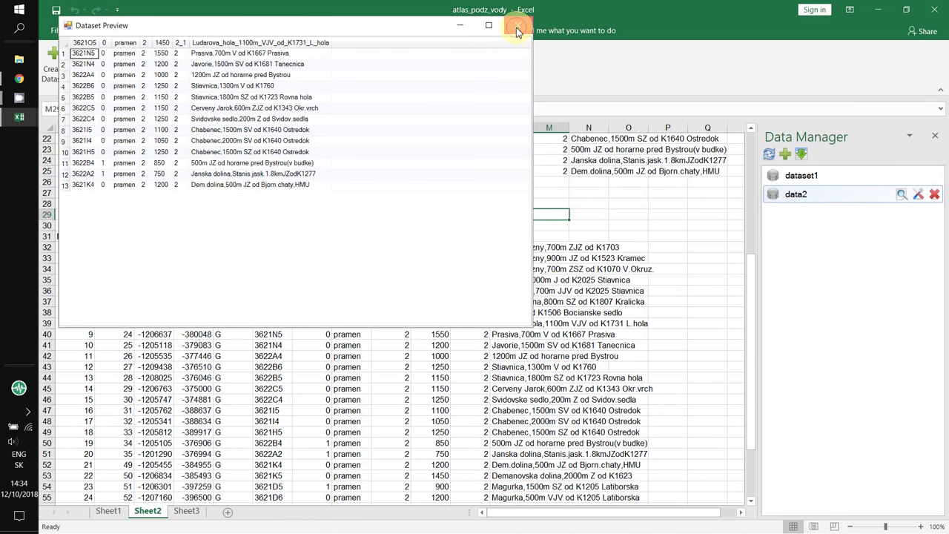
left_click(517, 28)
right_click(810, 197)
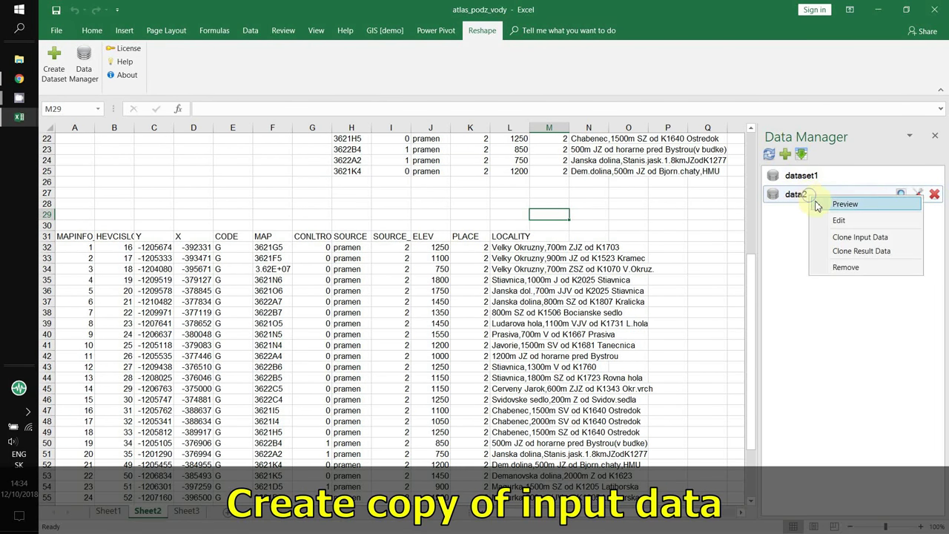
left_click(853, 237)
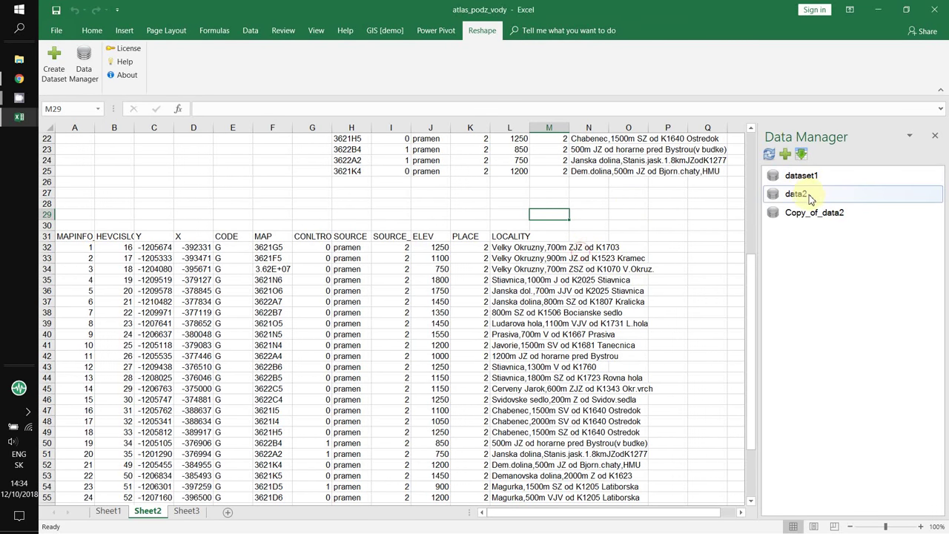
Step: Clone data2's result data under the name copy_result_2, creating copy_result_2
right_click(796, 195)
left_click(833, 250)
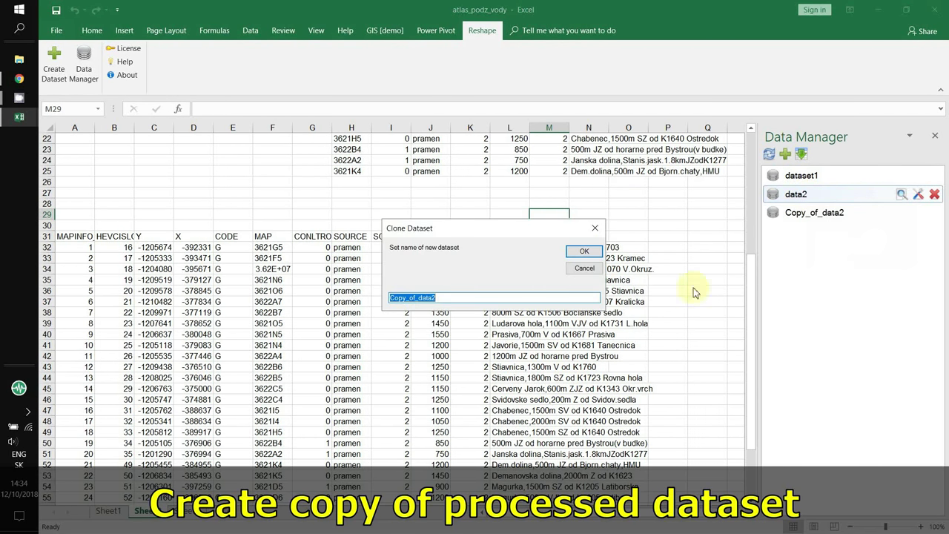
type("copy_result_2")
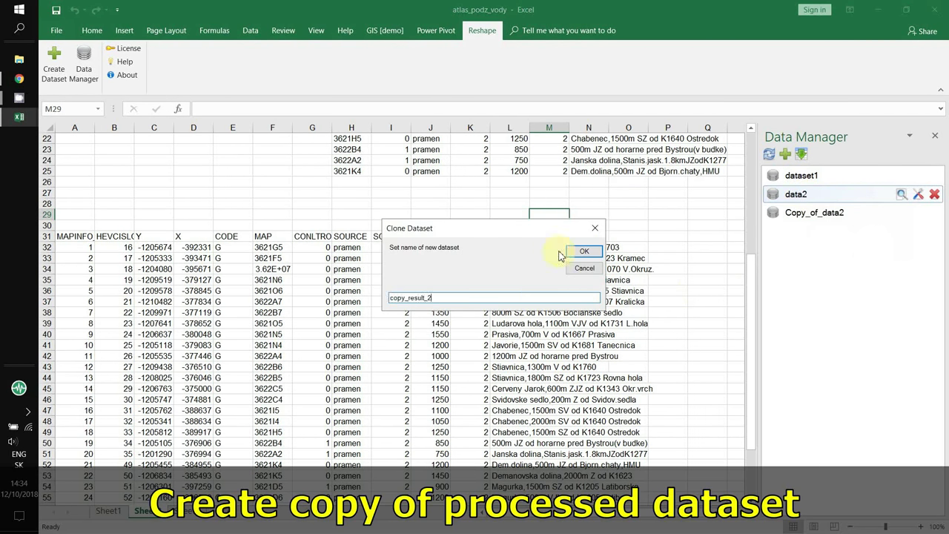
left_click(578, 251)
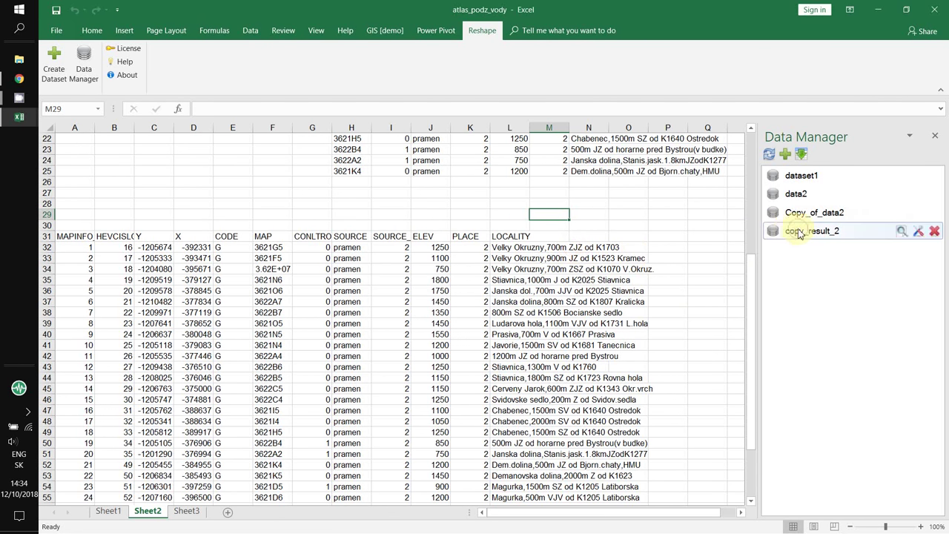
Step: Remove data2 from the Data Manager dataset list
right_click(793, 195)
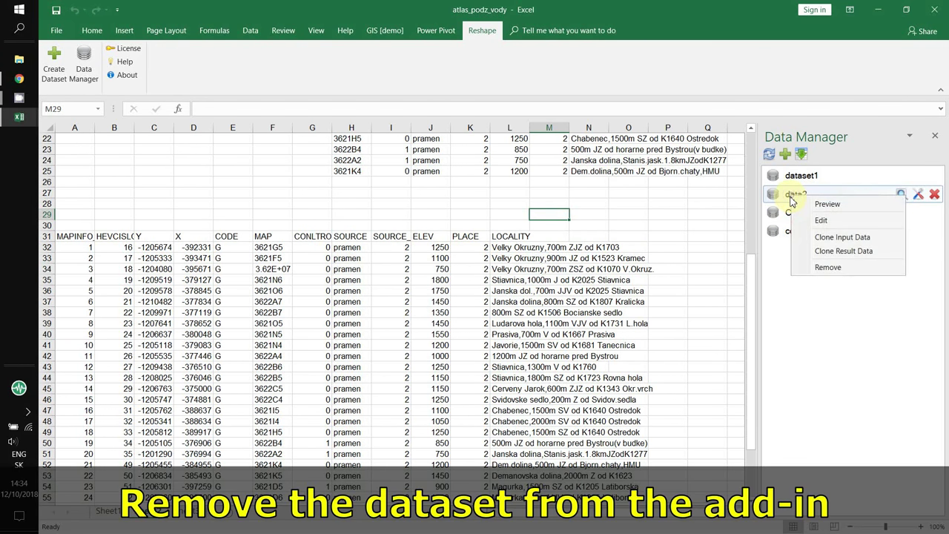
left_click(828, 267)
left_click(506, 320)
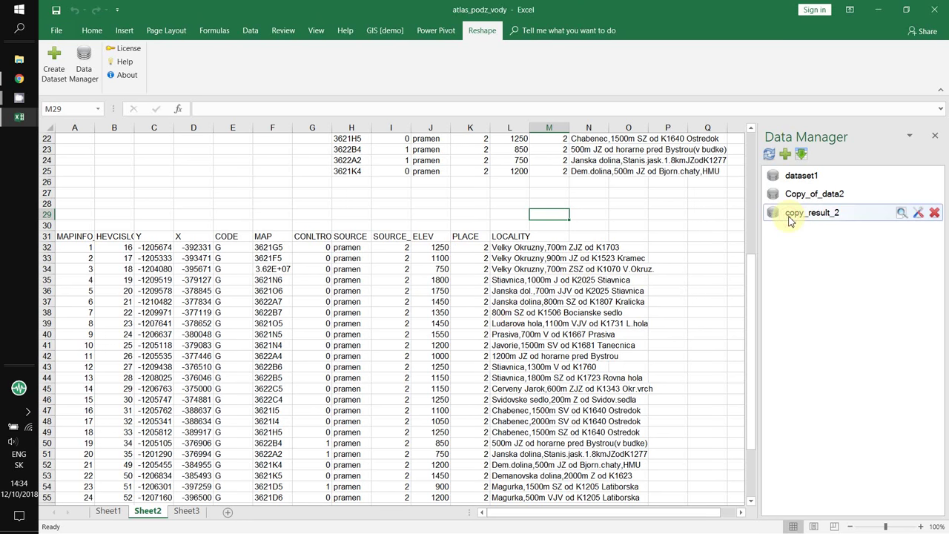
Step: Open copy_result_2 in the Reshape.XL editor, then close and reopen it to preview its rows
left_click(918, 216)
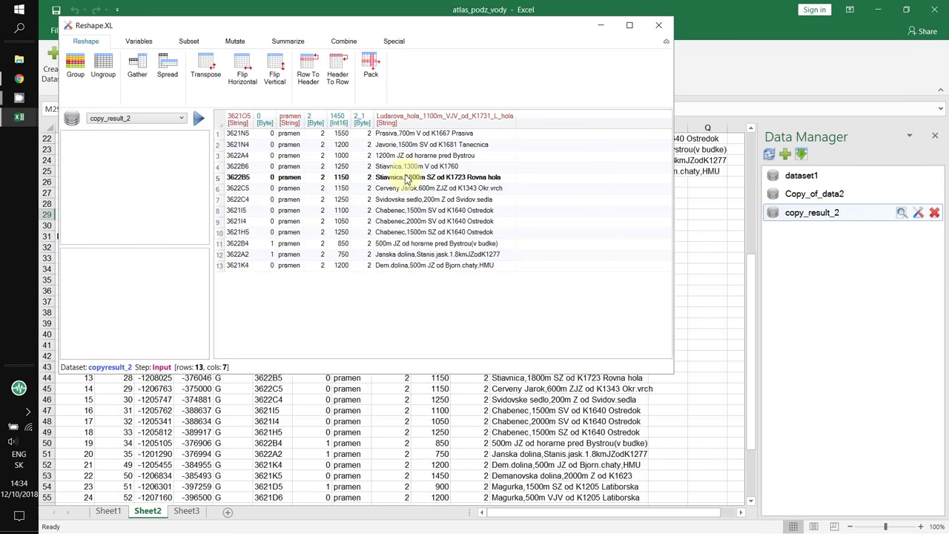
left_click(393, 177)
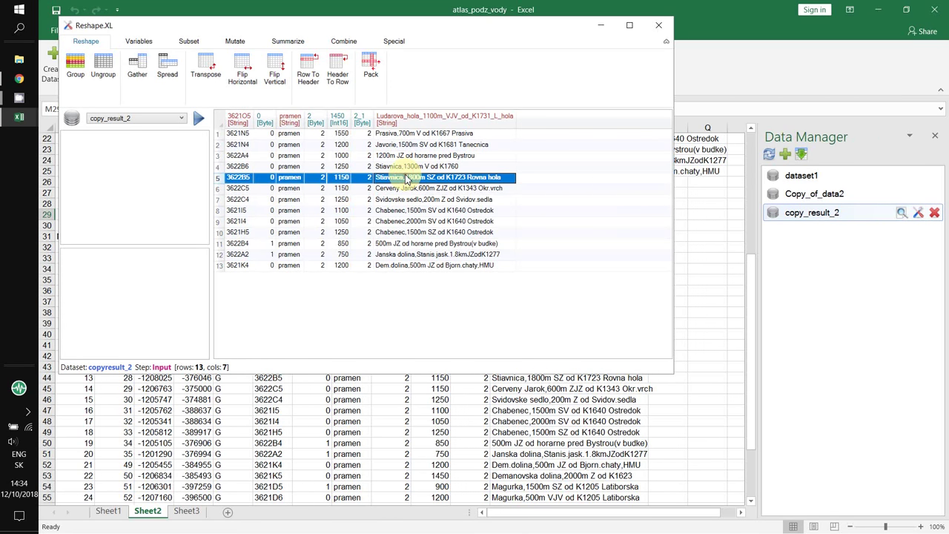
left_click(658, 27)
double_click(820, 215)
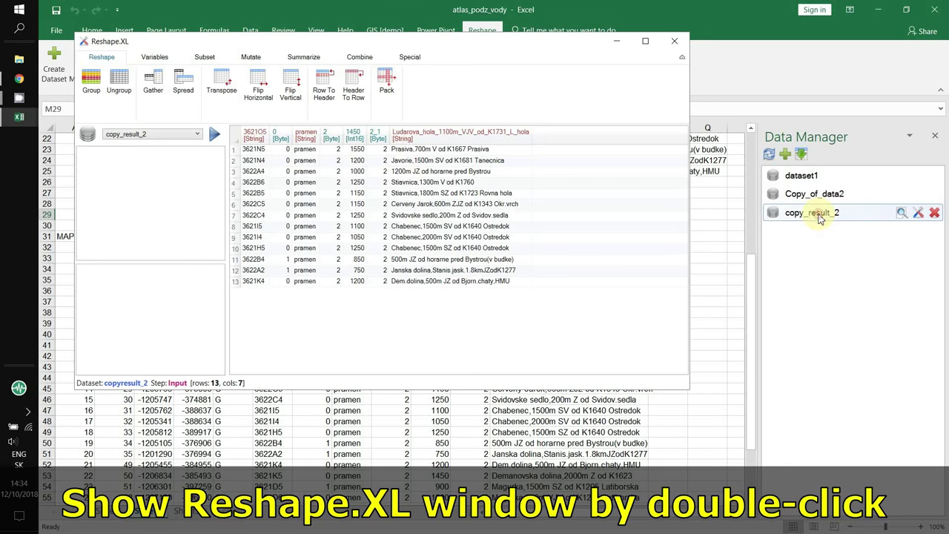
left_click(680, 40)
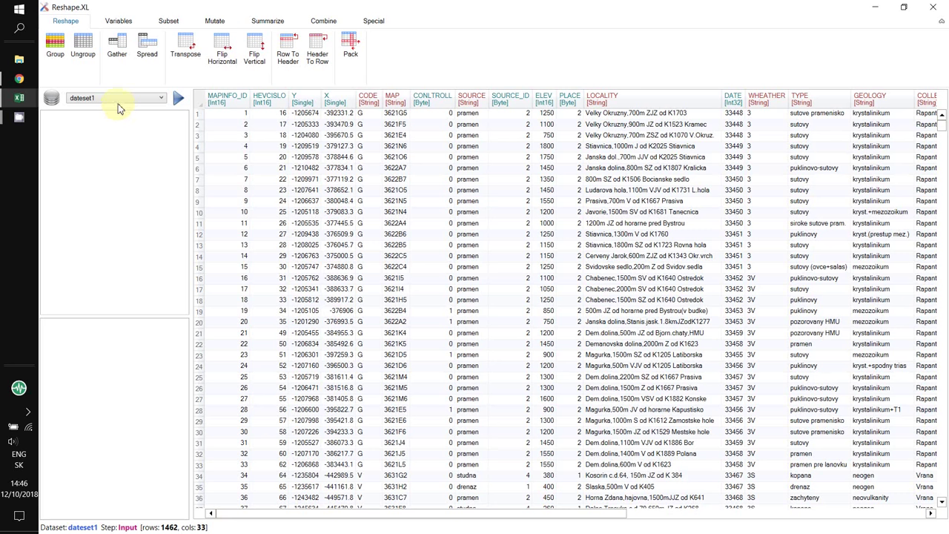
Step: Choose dataset1 as the dataset to process in Reshape.XL
left_click(119, 98)
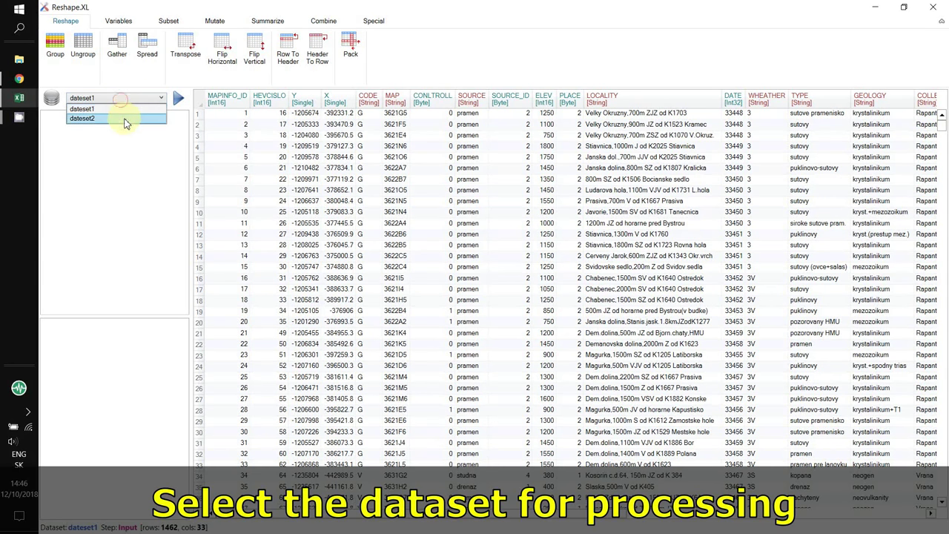
left_click(124, 121)
left_click(122, 98)
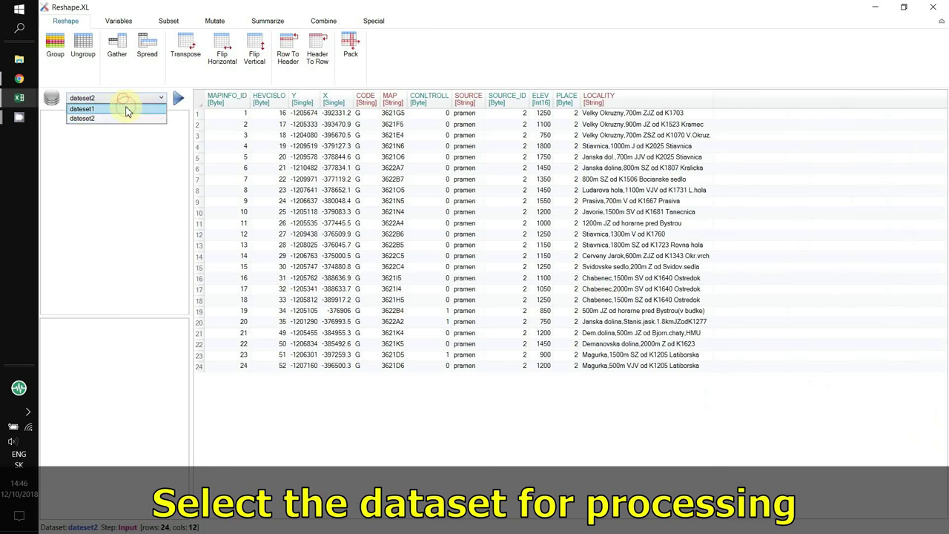
left_click(127, 111)
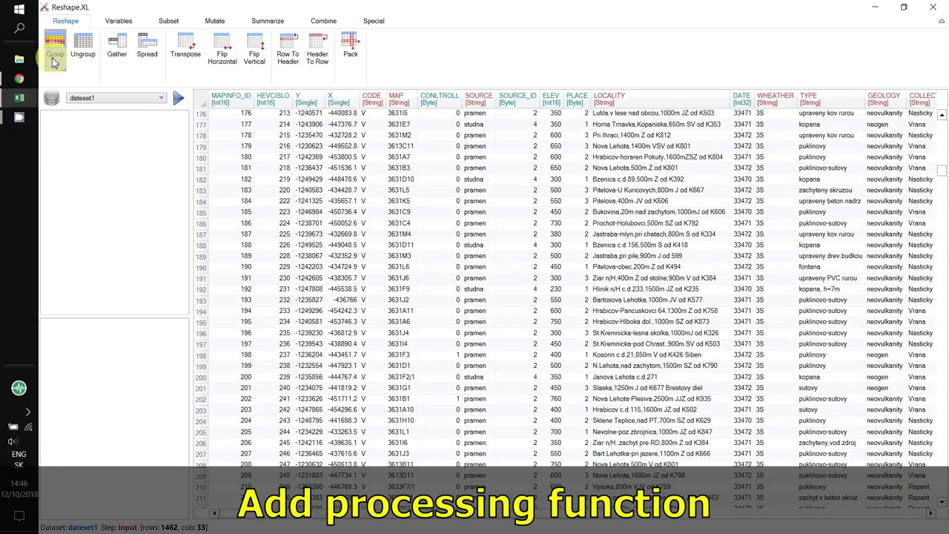
Step: Queue Group, Gather, Spread and Transpose steps and review each step's properties
left_click(54, 60)
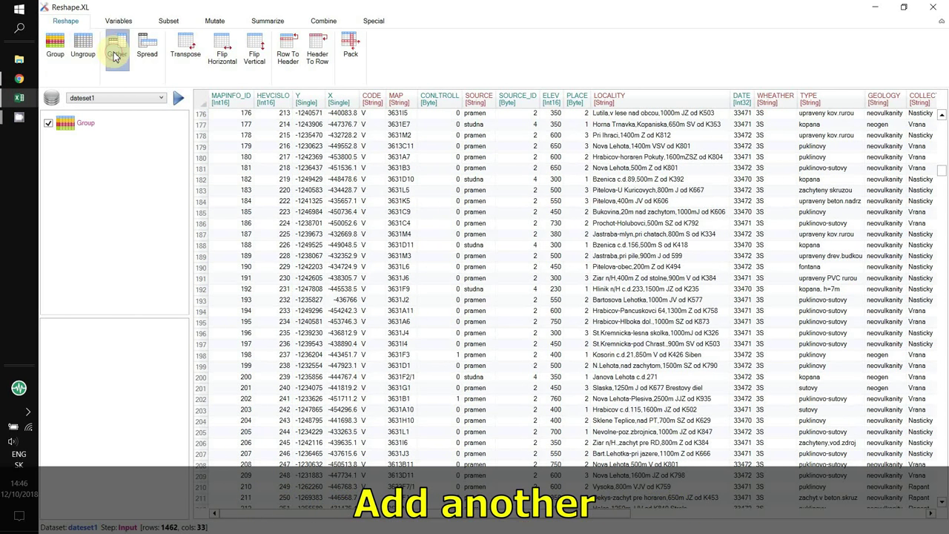
left_click(117, 48)
left_click(152, 57)
left_click(186, 51)
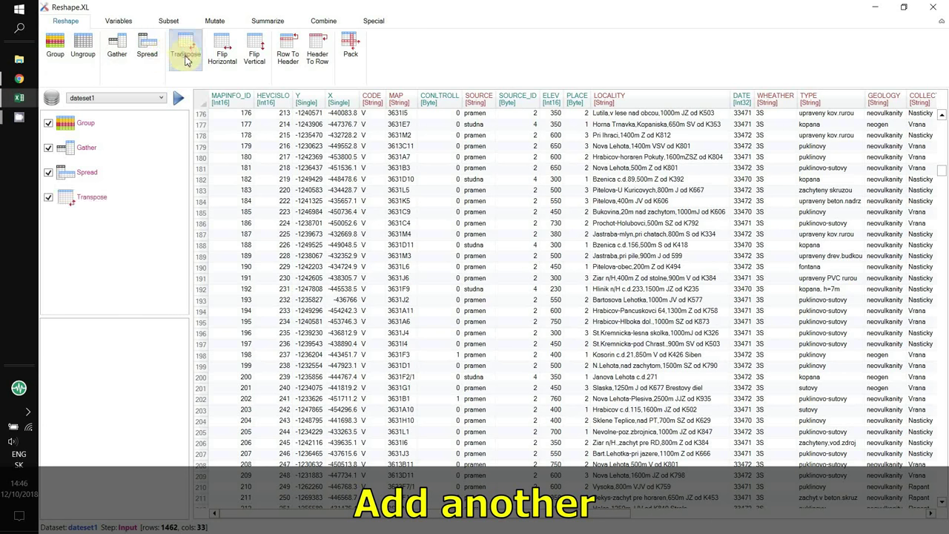
left_click(120, 127)
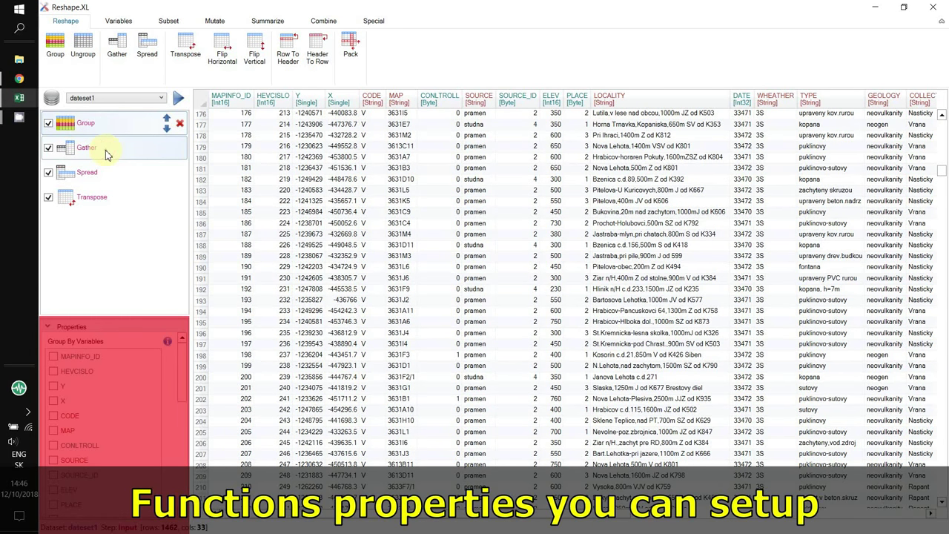
left_click(106, 150)
left_click(108, 177)
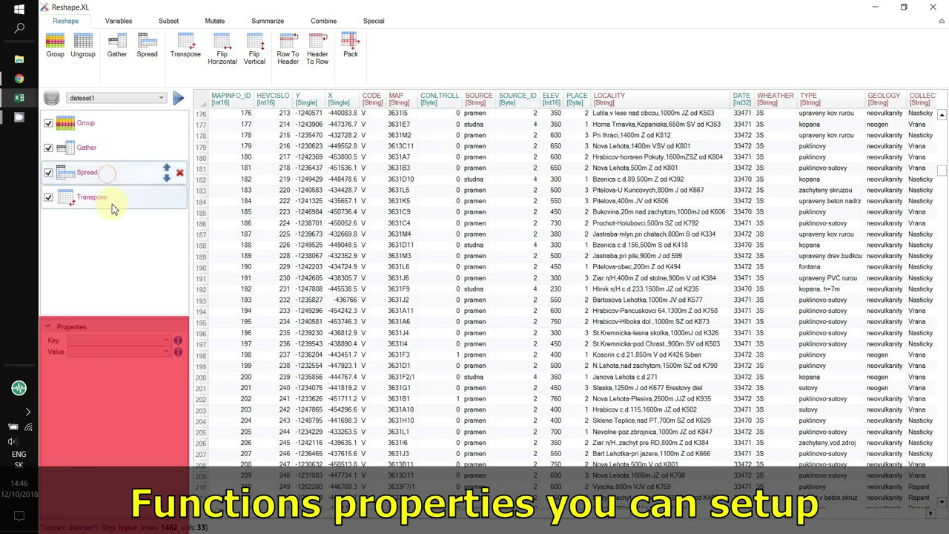
left_click(111, 205)
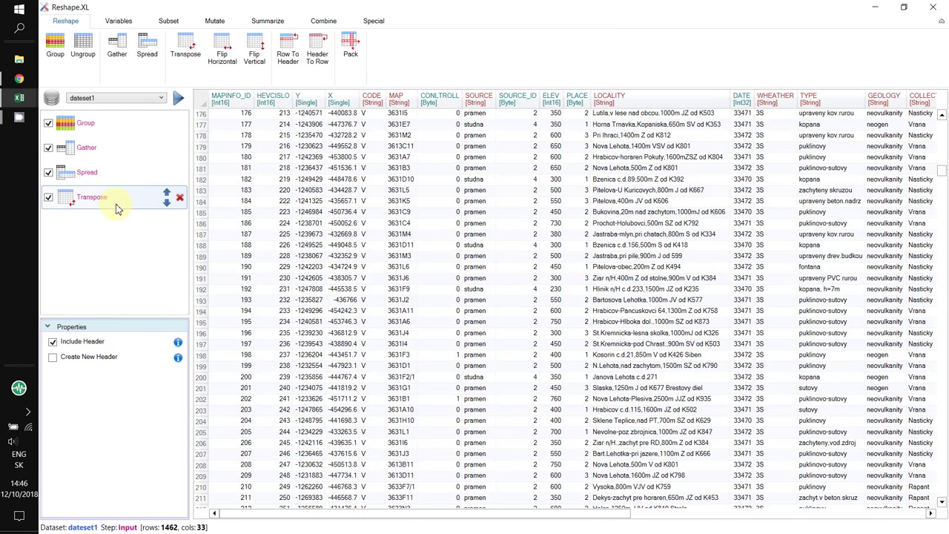
Step: Add Select and Format steps, with Format setting HEVCISLO's type to datetimeoffset
left_click(119, 21)
left_click(87, 46)
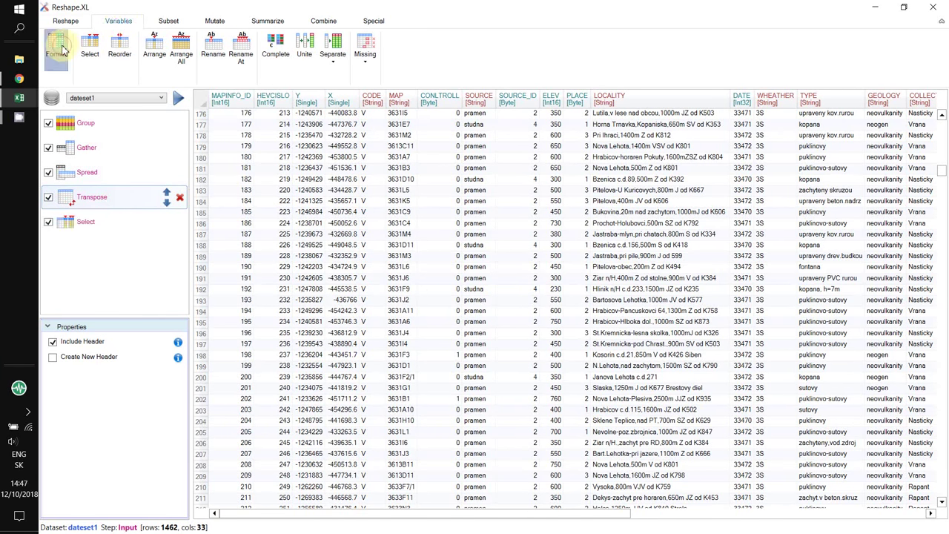
left_click(56, 46)
left_click(66, 219)
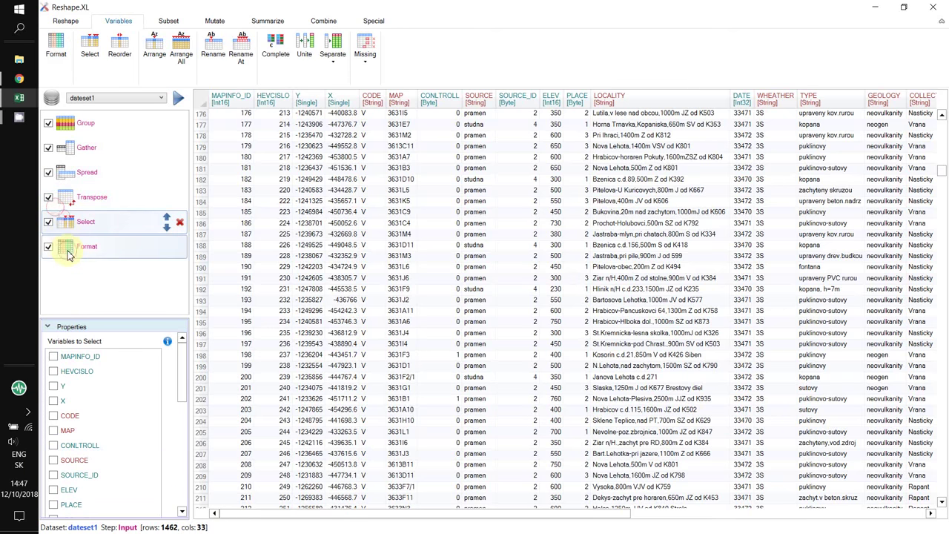
left_click(64, 247)
left_click(56, 389)
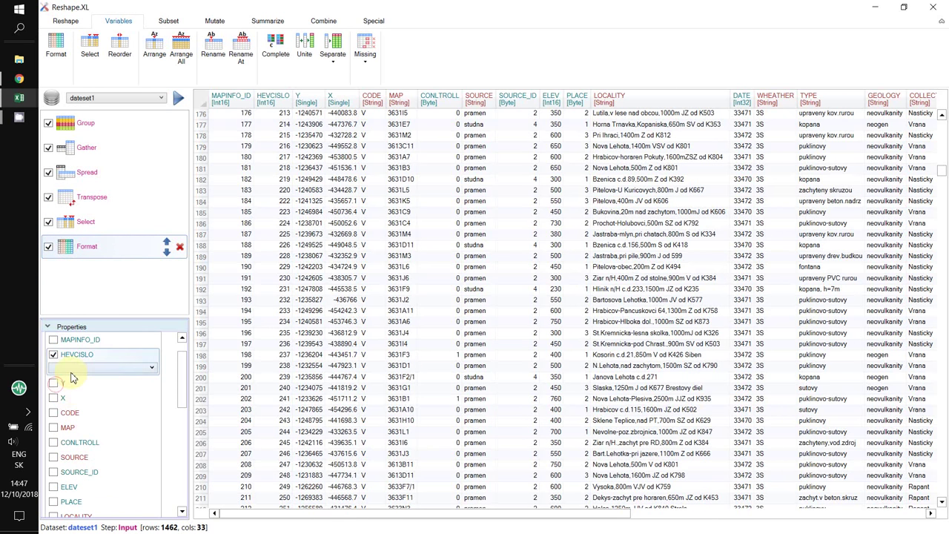
left_click(74, 367)
left_click(91, 417)
Step: Reposition the Gather step with the arrows, then delete it from the pipeline
left_click(82, 148)
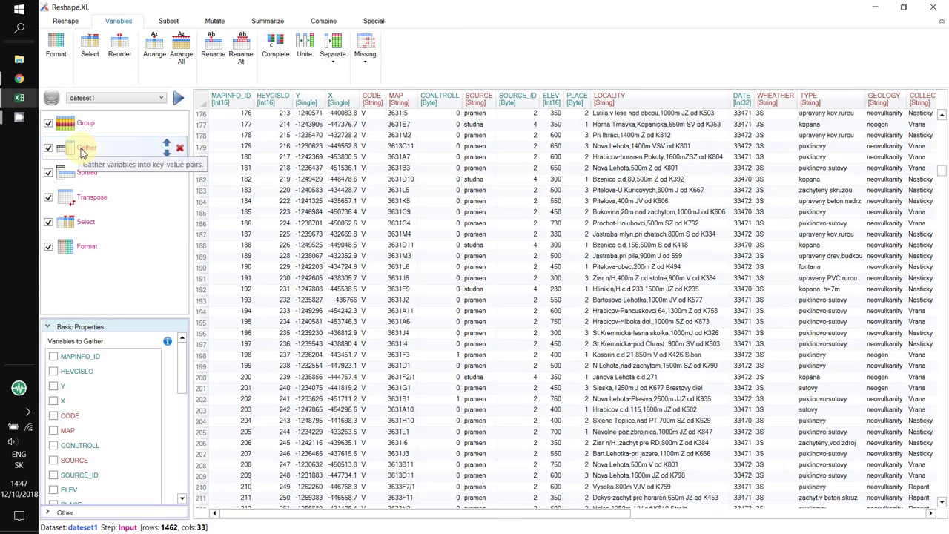
left_click(166, 144)
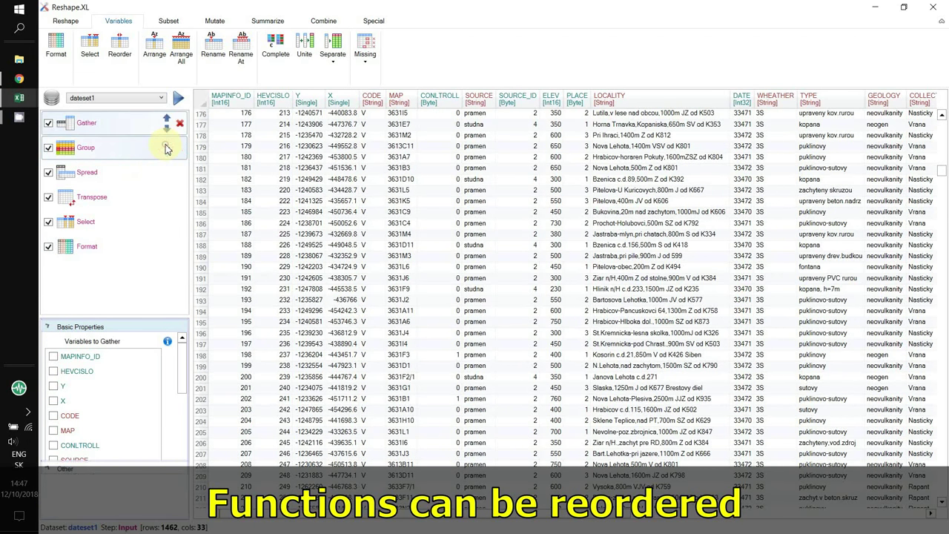
left_click(167, 131)
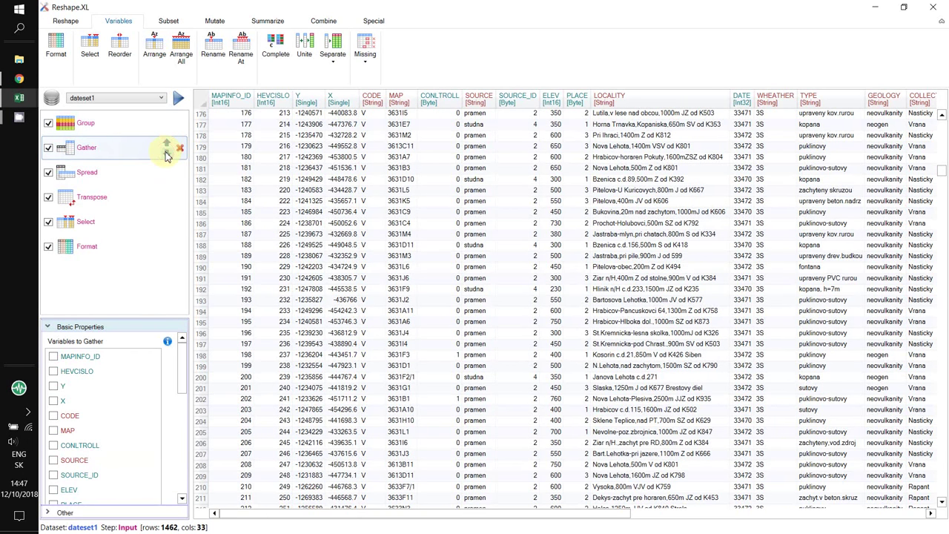
left_click(167, 155)
left_click(166, 178)
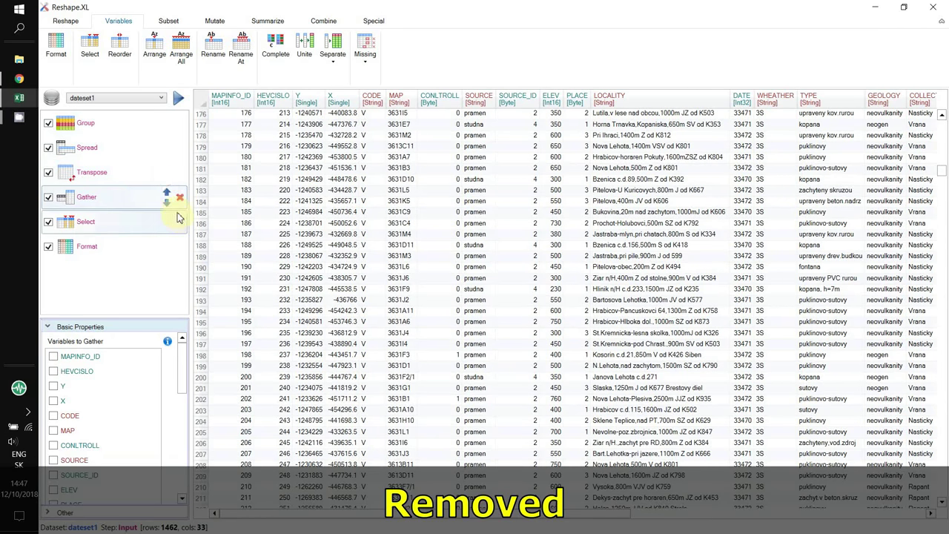
left_click(179, 199)
left_click(516, 321)
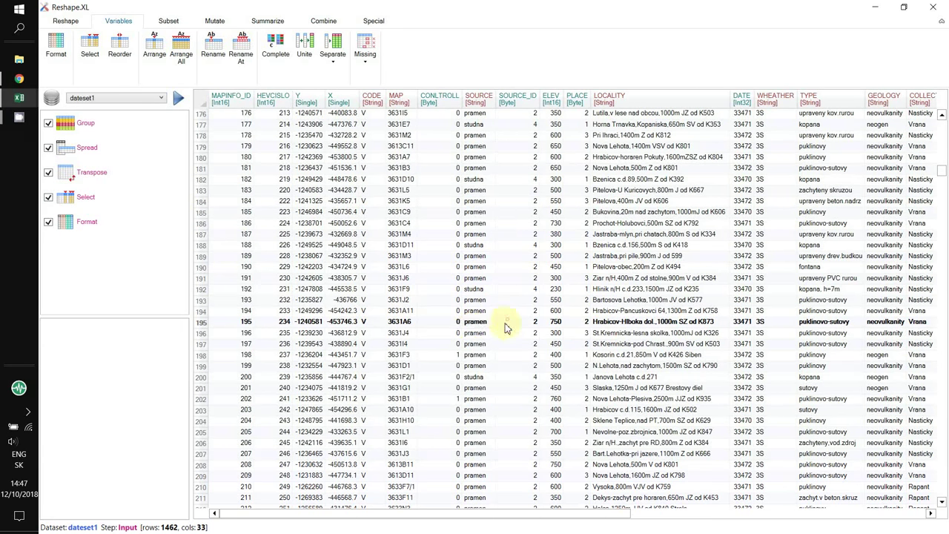
Step: Disable the Select, Format and Spread steps, leaving only Group enabled
left_click(49, 197)
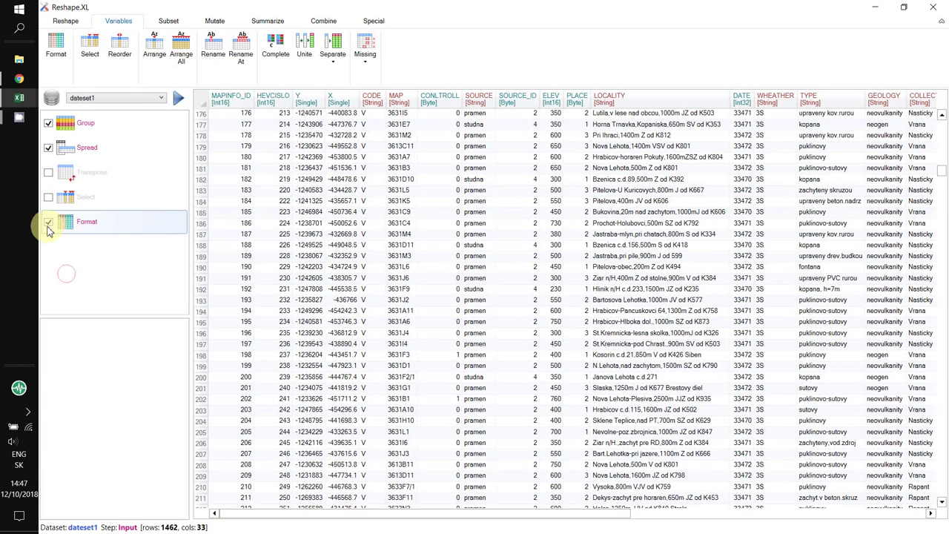
left_click(48, 222)
left_click(48, 148)
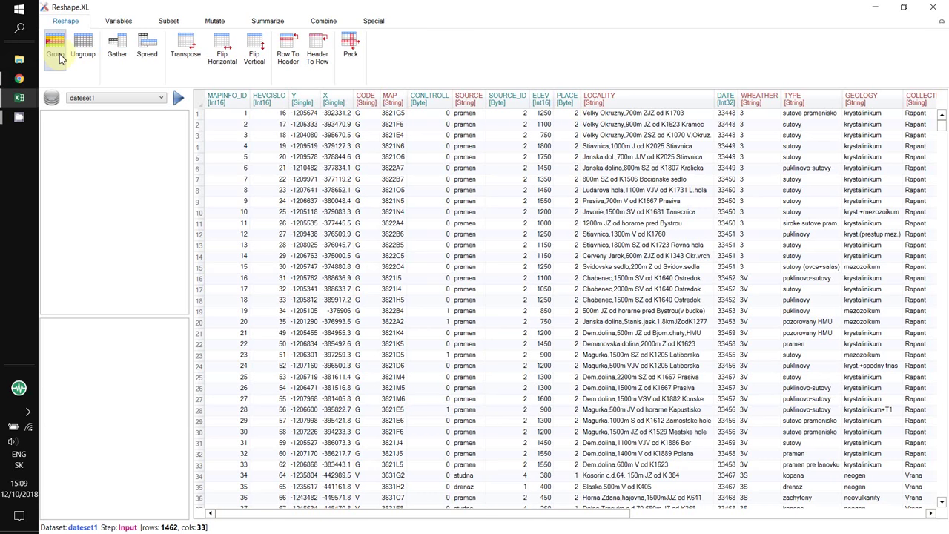
Step: Start a new pipeline with a Group step grouping dataset1 by SOURCE
left_click(58, 46)
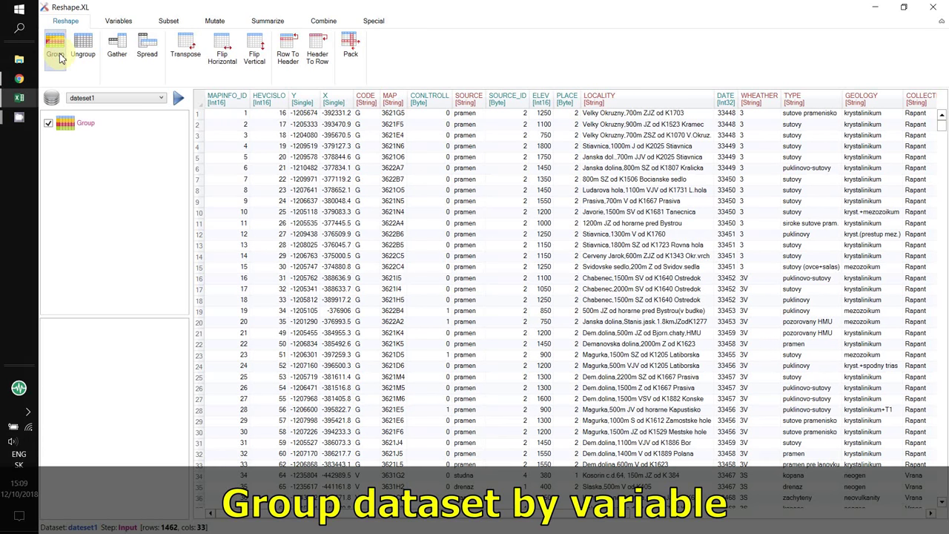
left_click(87, 126)
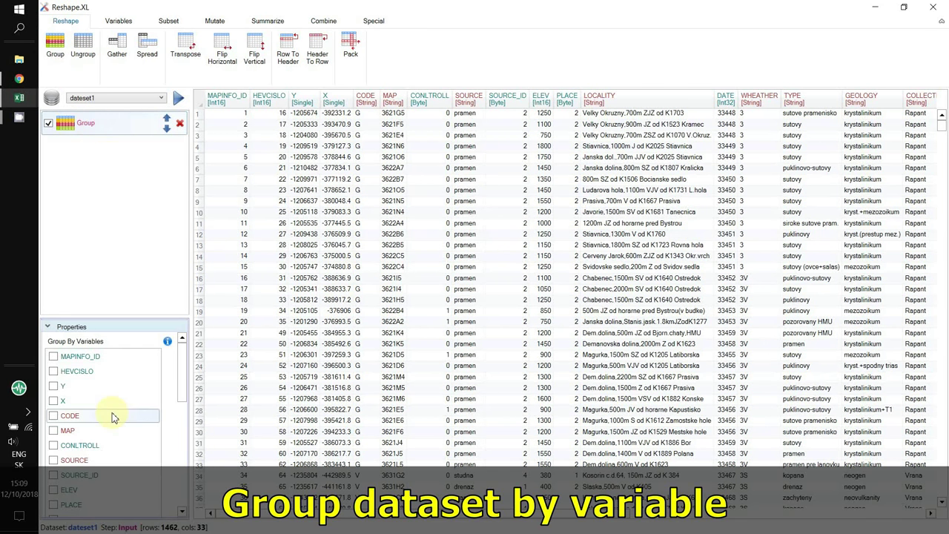
left_click(53, 460)
Step: Add an Arrange step sorting rows by ascending ELEV and preview the sorted table
left_click(119, 21)
left_click(154, 46)
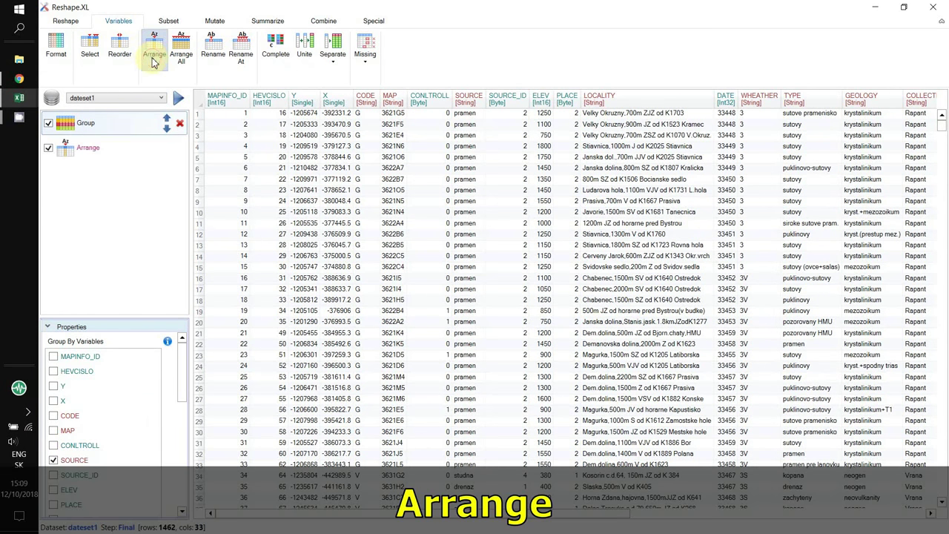
left_click(95, 152)
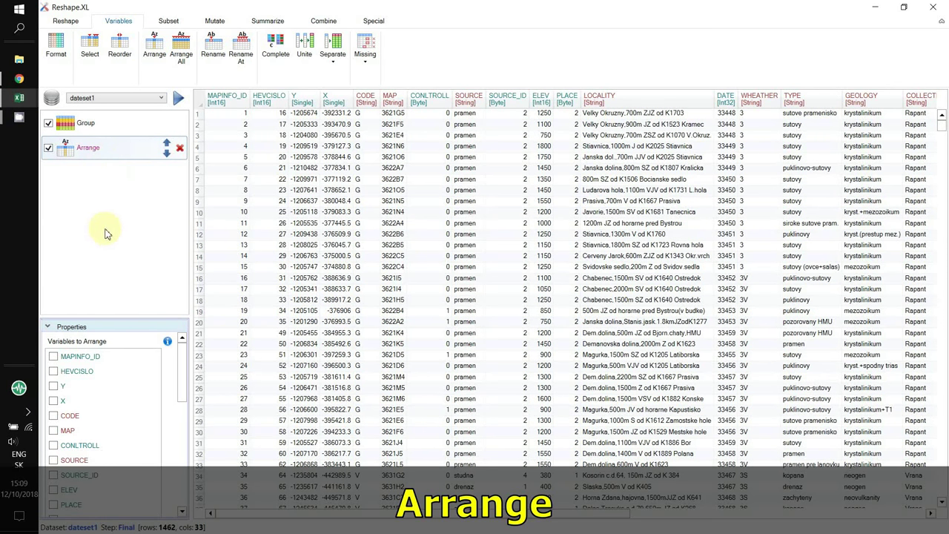
left_click_drag(184, 390, 184, 421)
scroll(184, 420, "down", 4)
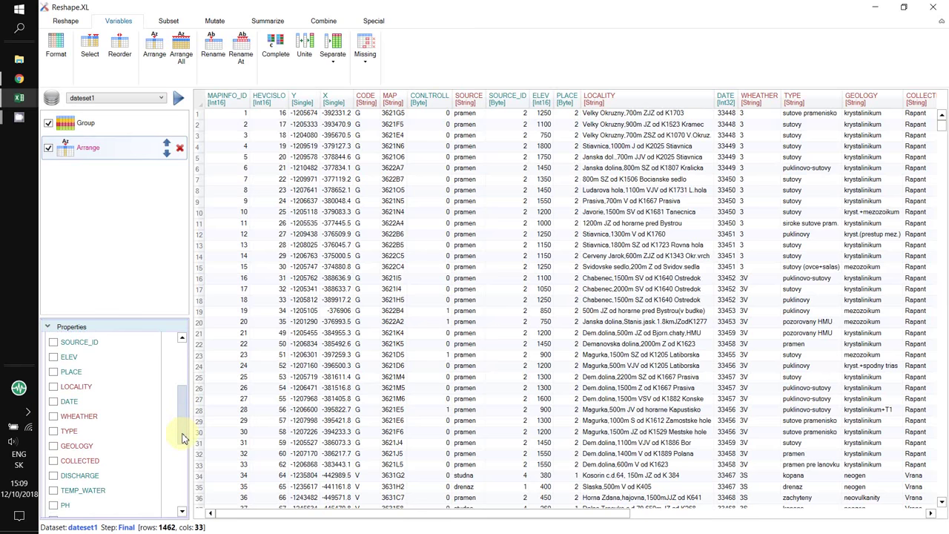
left_click(52, 361)
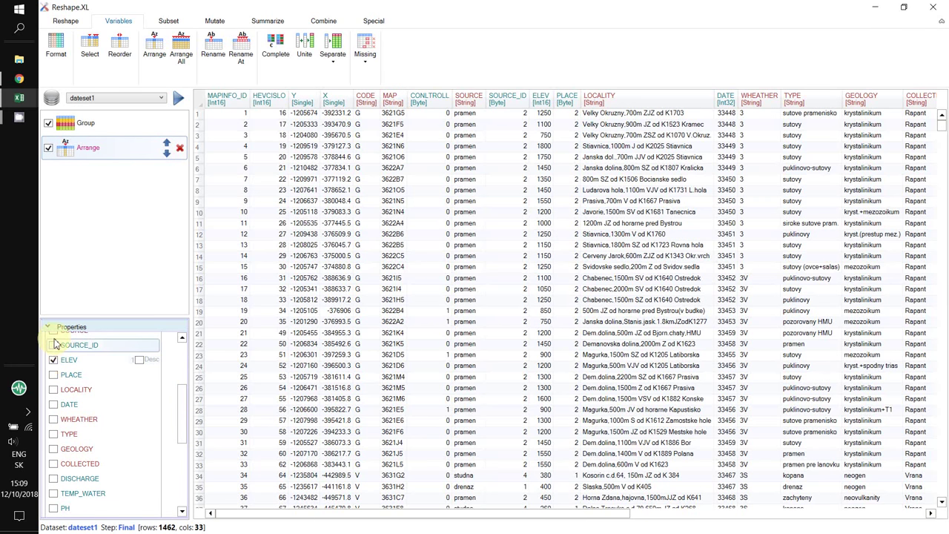
left_click(178, 100)
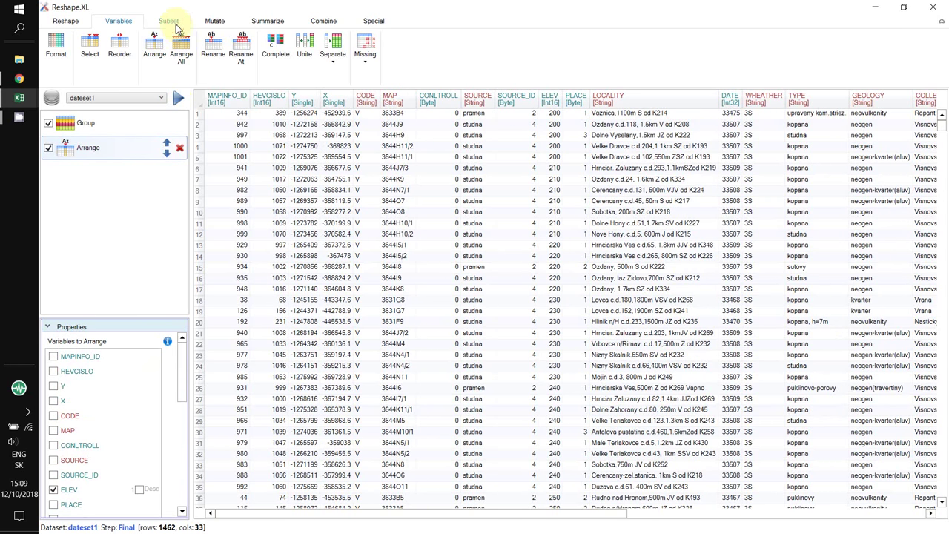
left_click(169, 21)
Step: Add a First_N step and preview the top 5 rows per SOURCE group
left_click(196, 59)
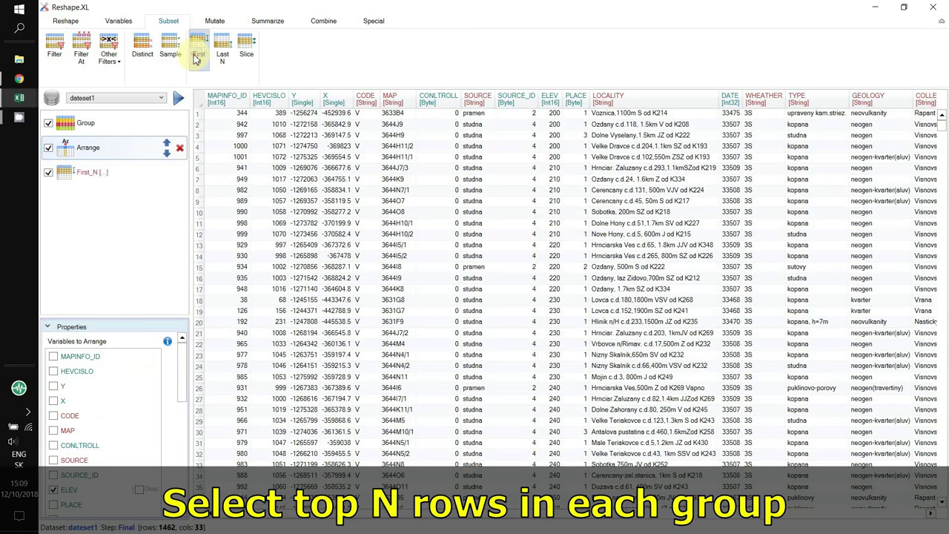
left_click(95, 174)
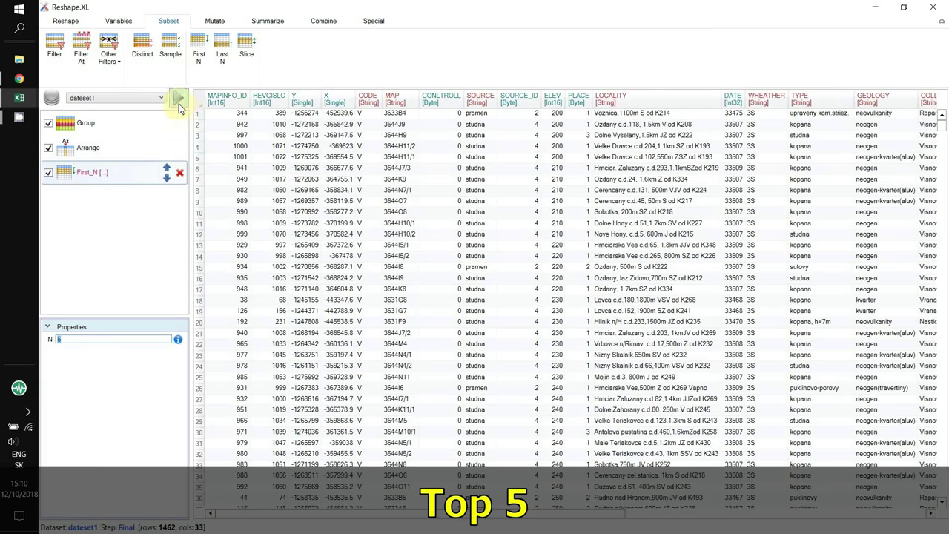
left_click(179, 100)
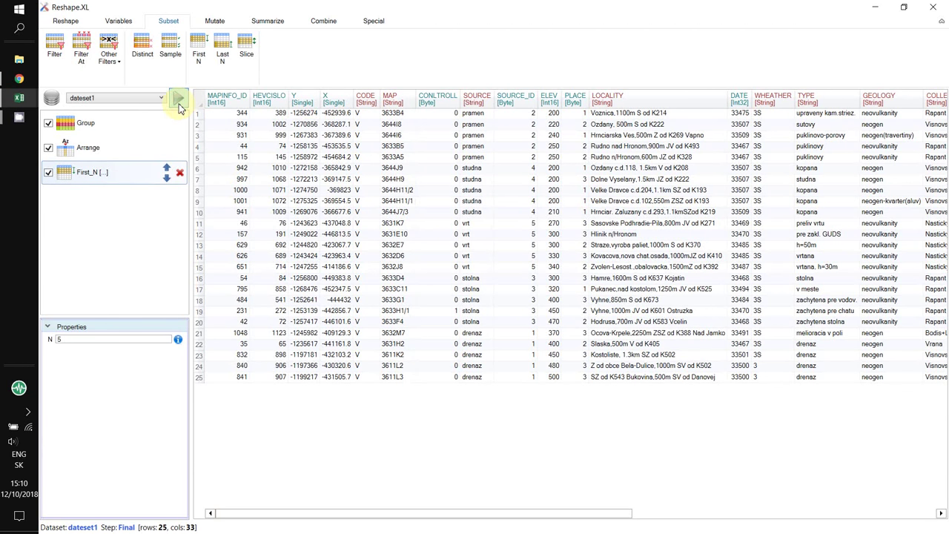
Step: Change First_N's N to 20 and rerun the preview
left_click(67, 338)
type("20")
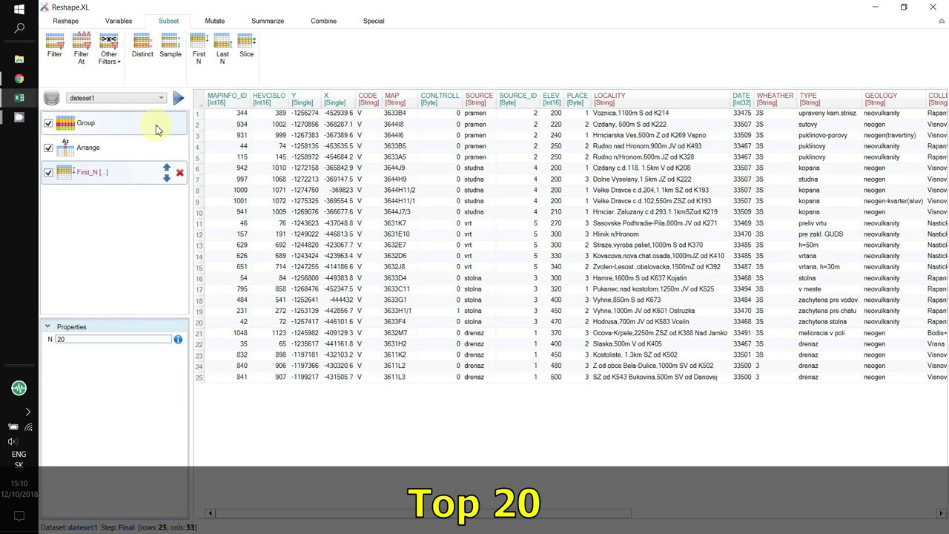
left_click(179, 99)
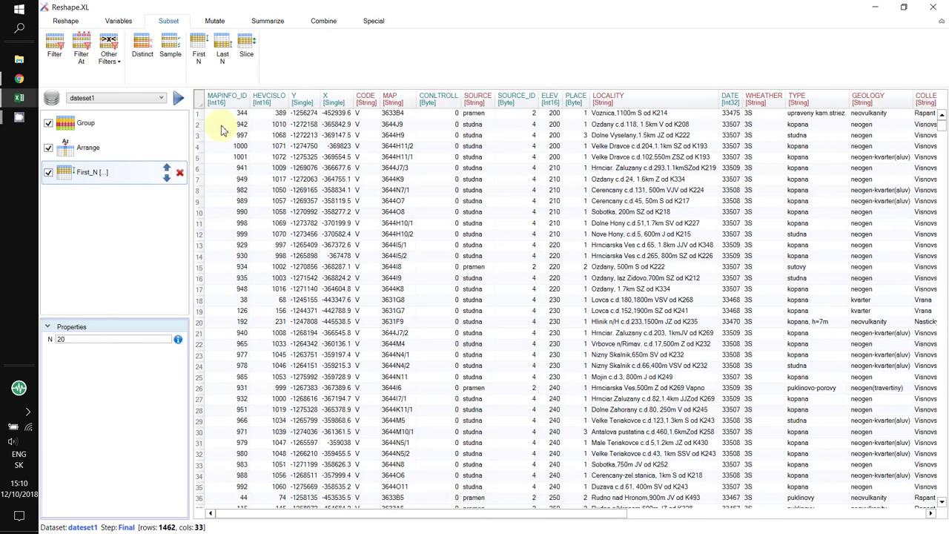
mouse_move(941, 119)
left_mouse_down()
mouse_move(946, 432)
mouse_move(922, 194)
left_mouse_up()
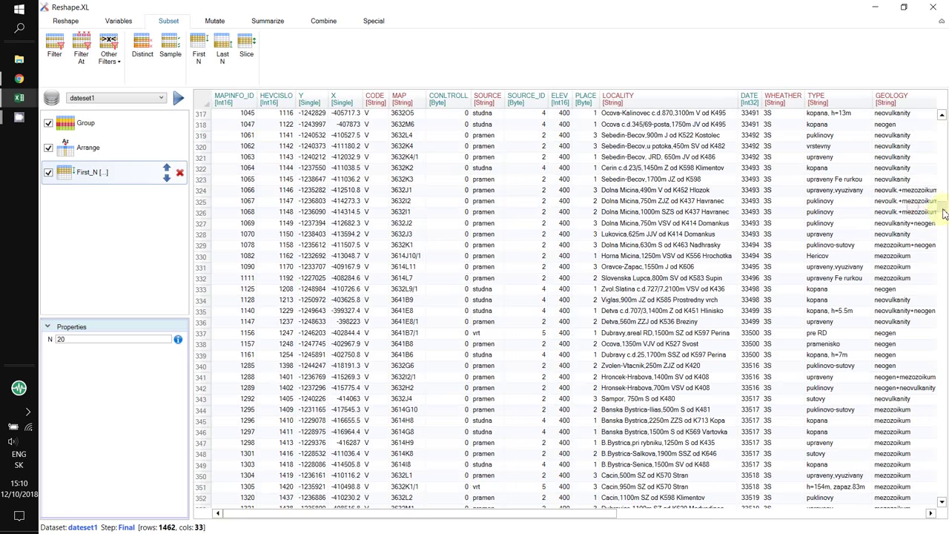
left_click_drag(922, 195, 942, 117)
left_click(230, 190)
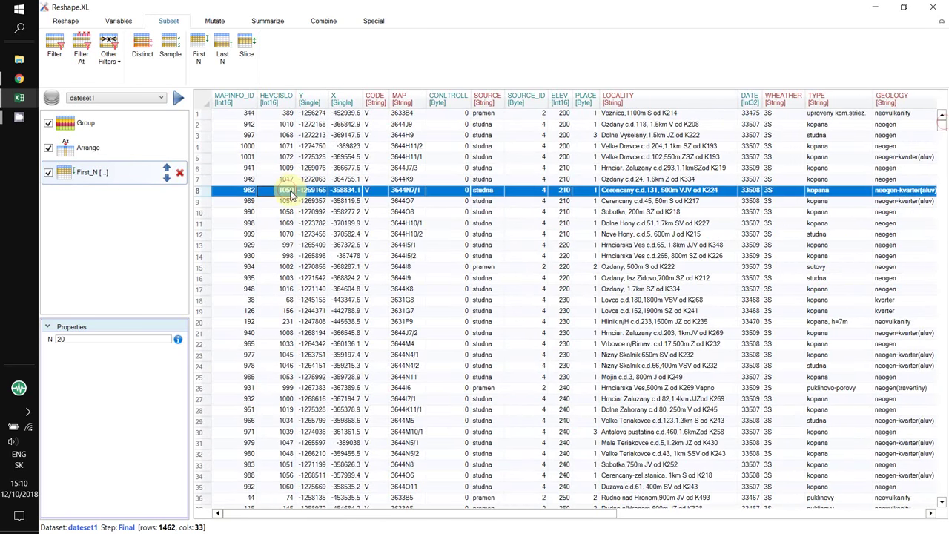
left_click(277, 24)
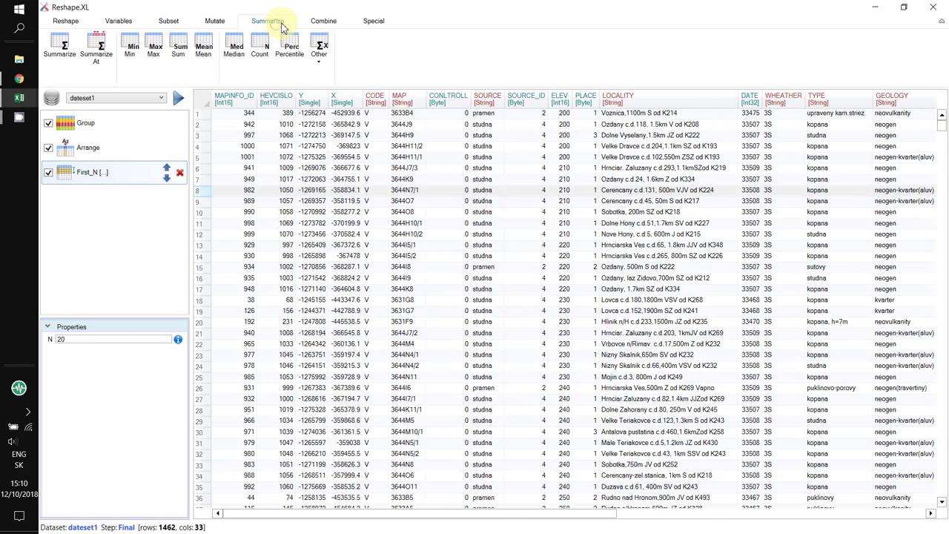
Step: Add a Max summary over LI, NA, K, CA, MG and SR and run it
left_click(154, 48)
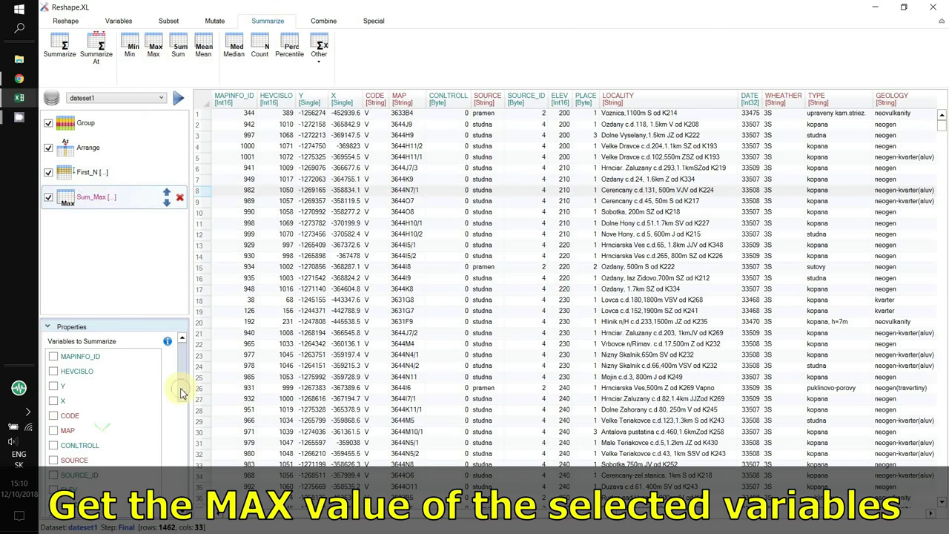
scroll(180, 408, "down", 3)
scroll(181, 415, "down", 5)
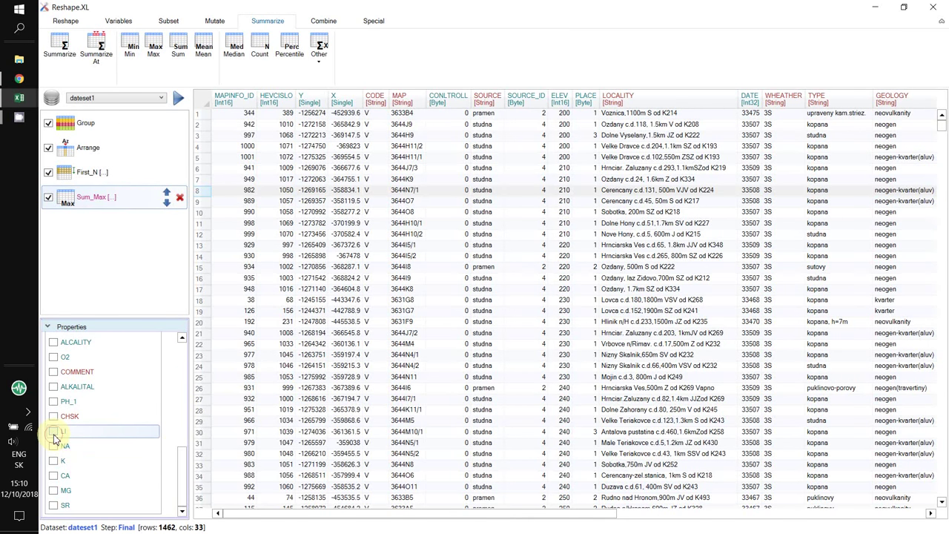
left_click(54, 434)
left_click(53, 449)
left_click(54, 464)
left_click(54, 478)
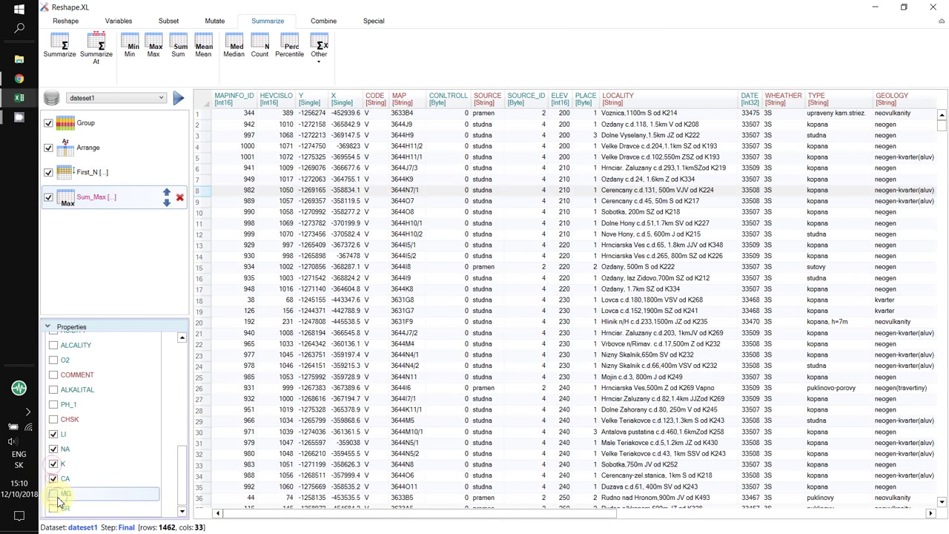
left_click(55, 494)
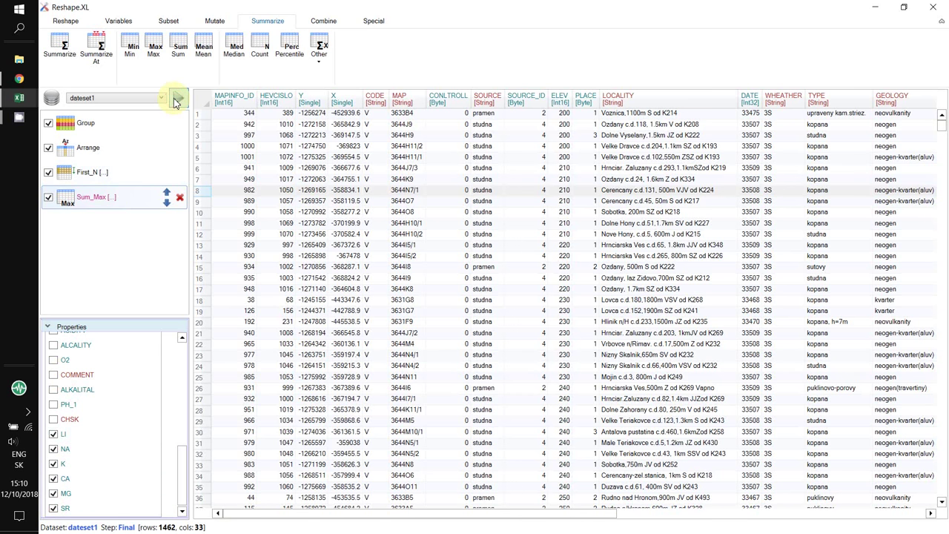
left_click(178, 98)
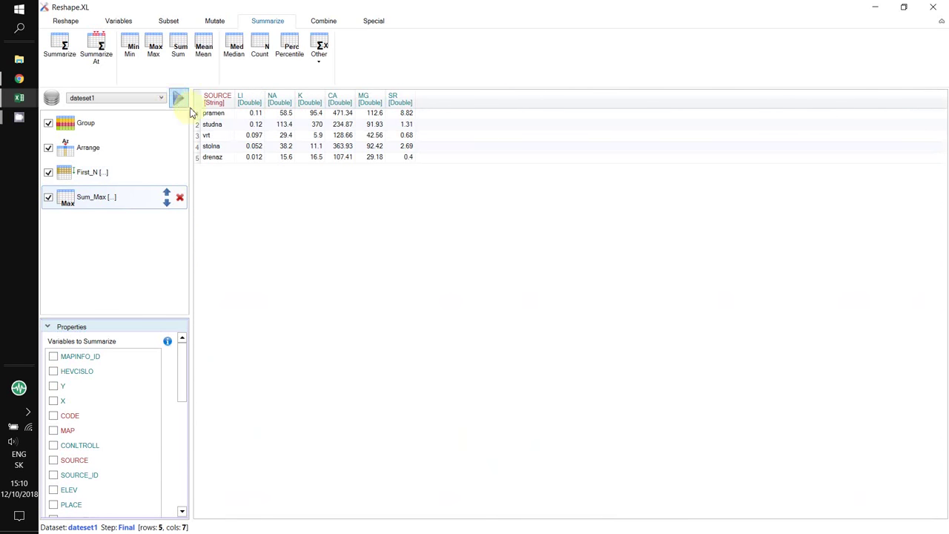
Step: Review the drenaz and pramen maxima, then add a Transpose step
left_click(213, 158)
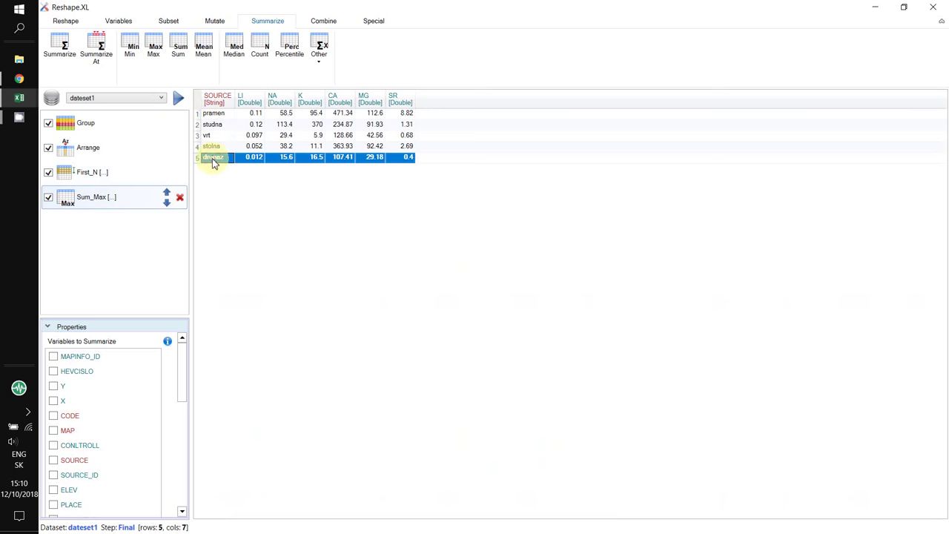
left_click(252, 114)
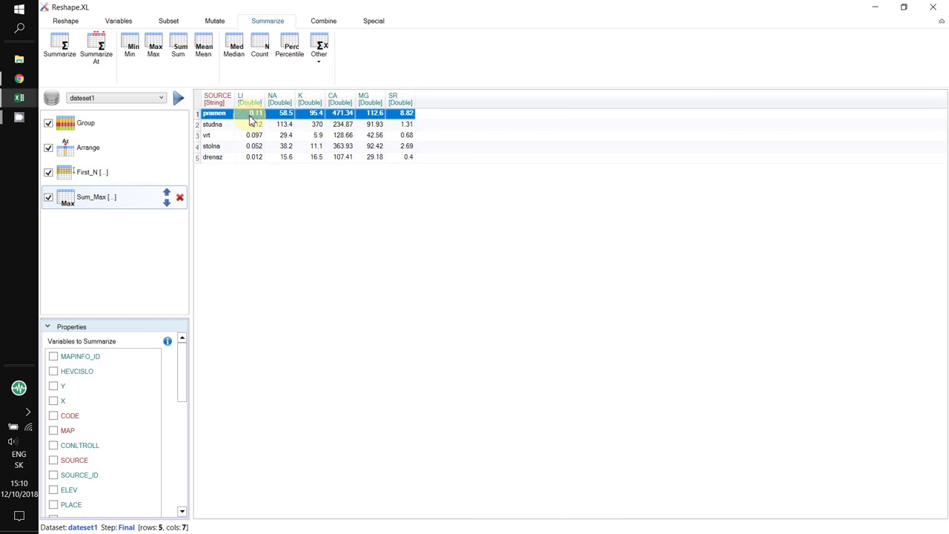
left_click(65, 21)
left_click(181, 46)
Step: Run the Transpose step, then add and run Row To Header to promote row 1
left_click(90, 221)
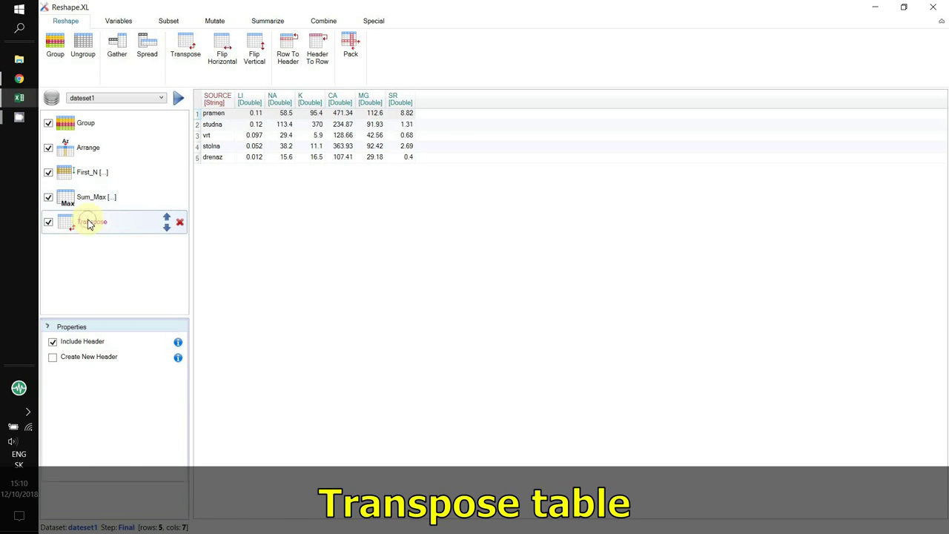
left_click(179, 97)
left_click(289, 65)
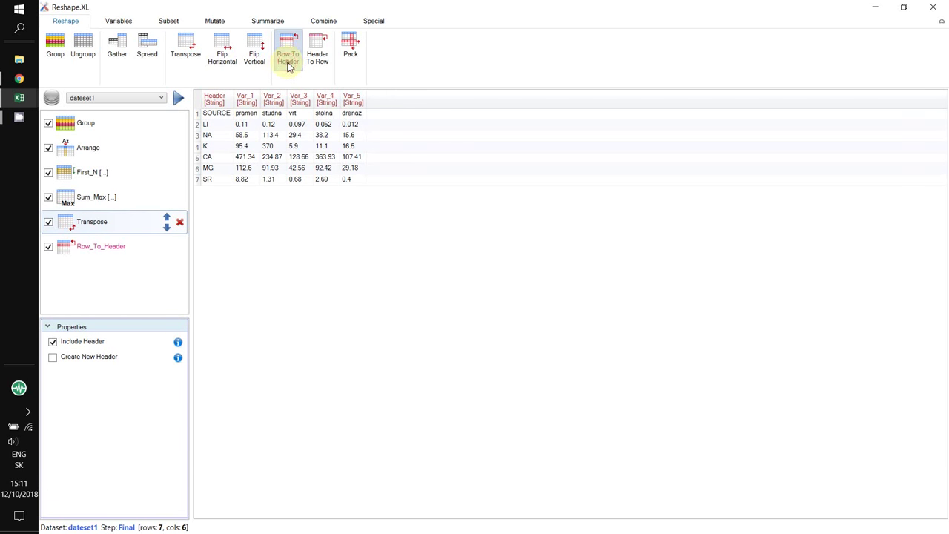
left_click(97, 246)
left_click(178, 102)
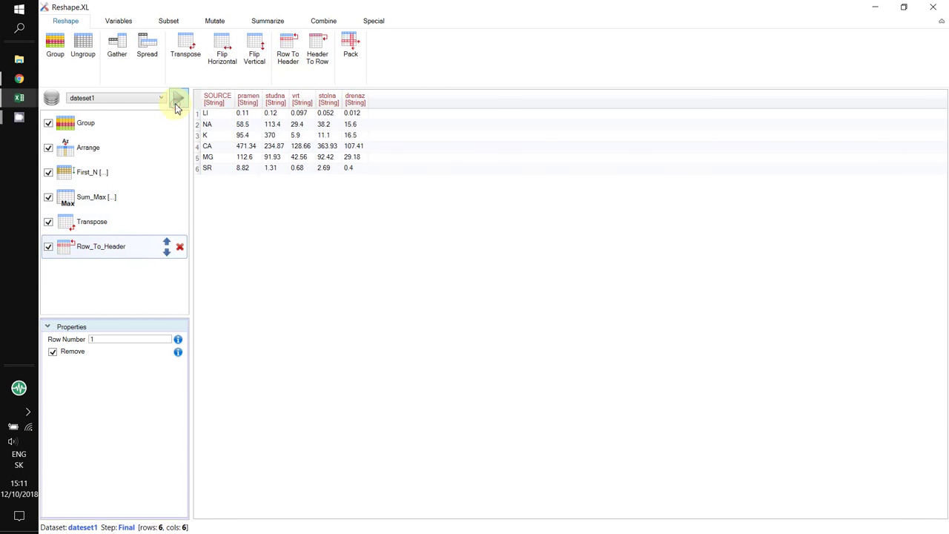
Step: Add a Format step setting pramen and studna to double
left_click(115, 21)
left_click(56, 44)
left_click(86, 271)
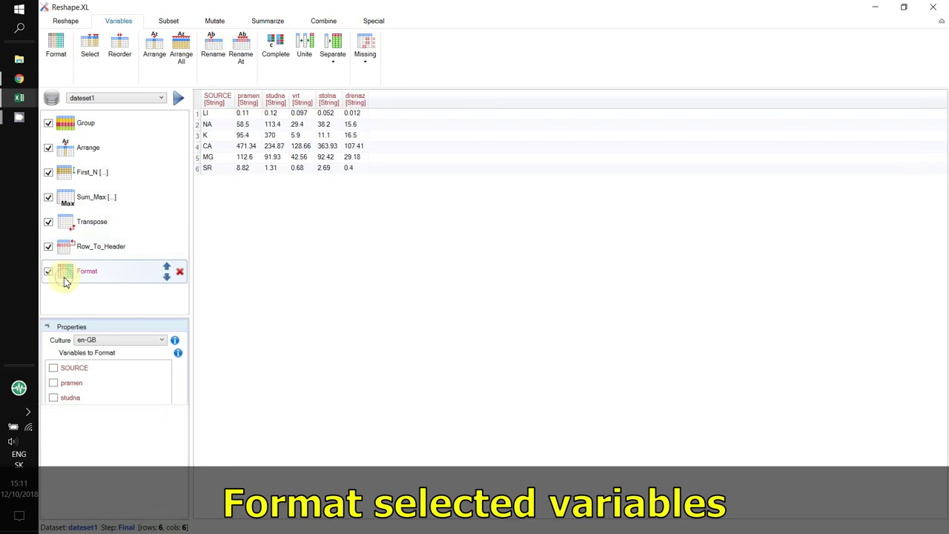
left_click(60, 382)
left_click(71, 395)
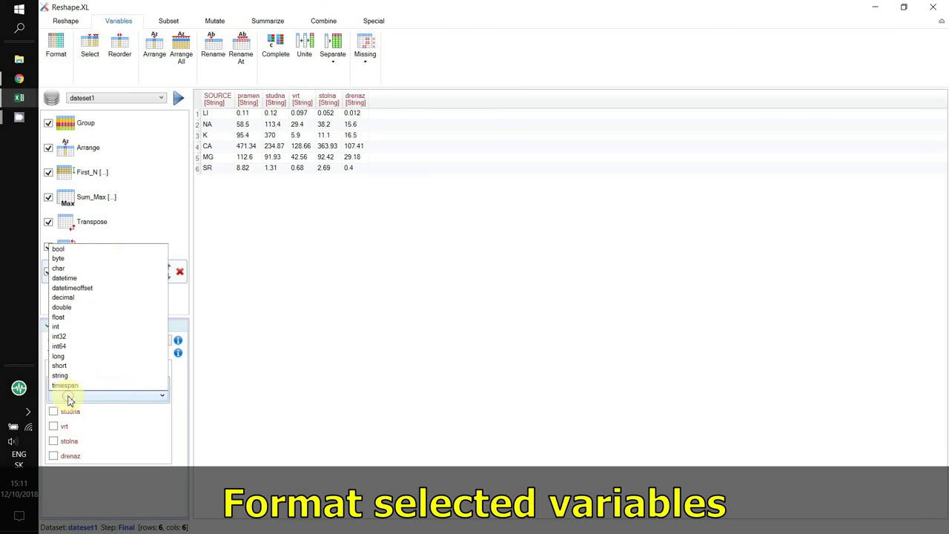
left_click(73, 311)
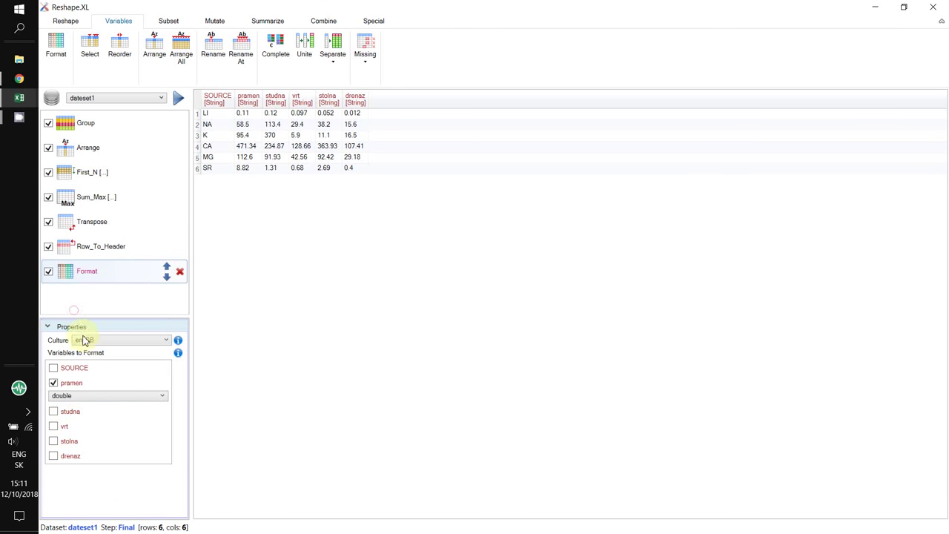
left_click(53, 411)
left_click(62, 424)
left_click(64, 333)
Step: Set vrt, stolna and drenaz to double as well and run the formatting
left_click(62, 458)
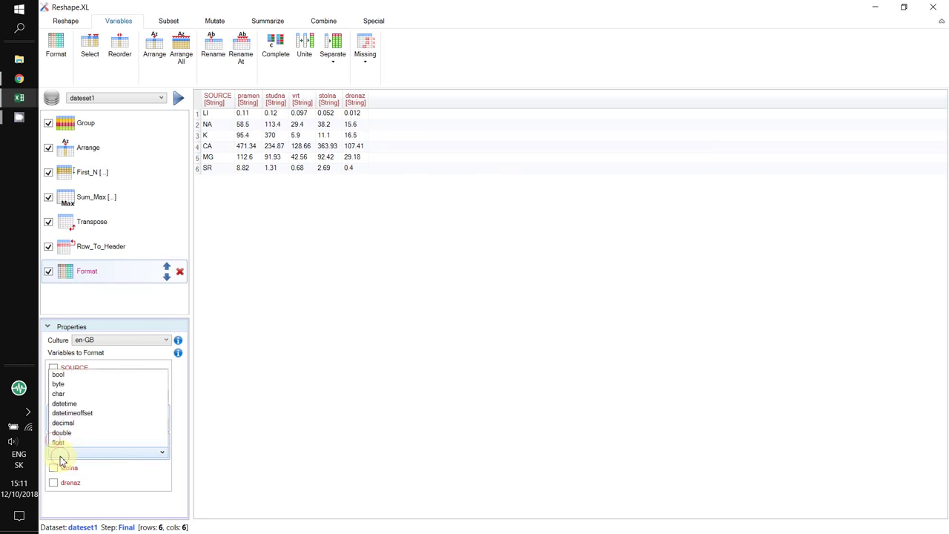
left_click(70, 363)
left_click(83, 481)
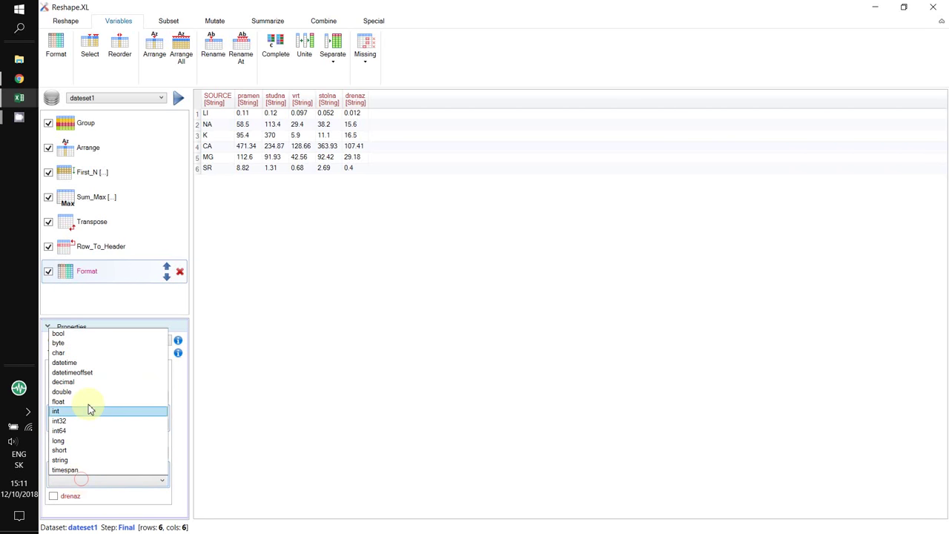
left_click(83, 401)
left_click(63, 508)
left_click(66, 419)
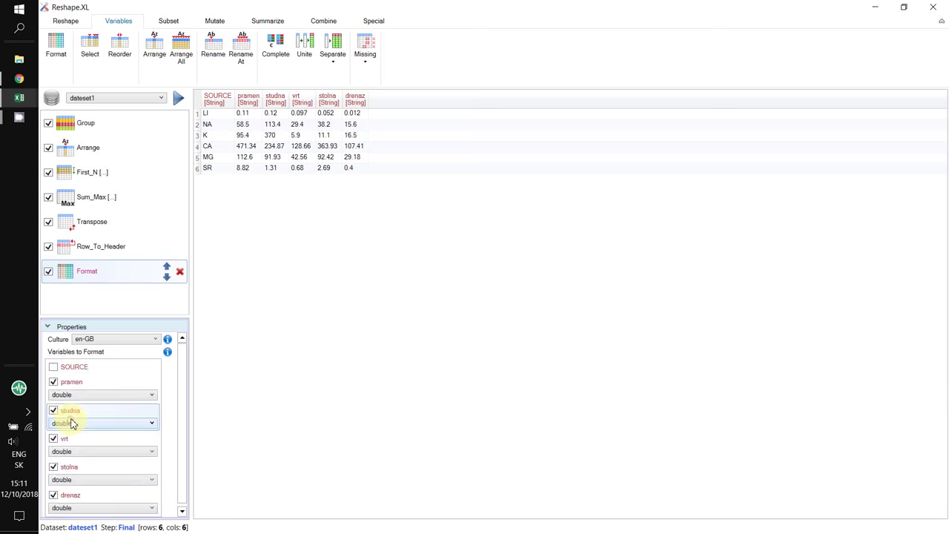
left_click(178, 98)
left_click(65, 21)
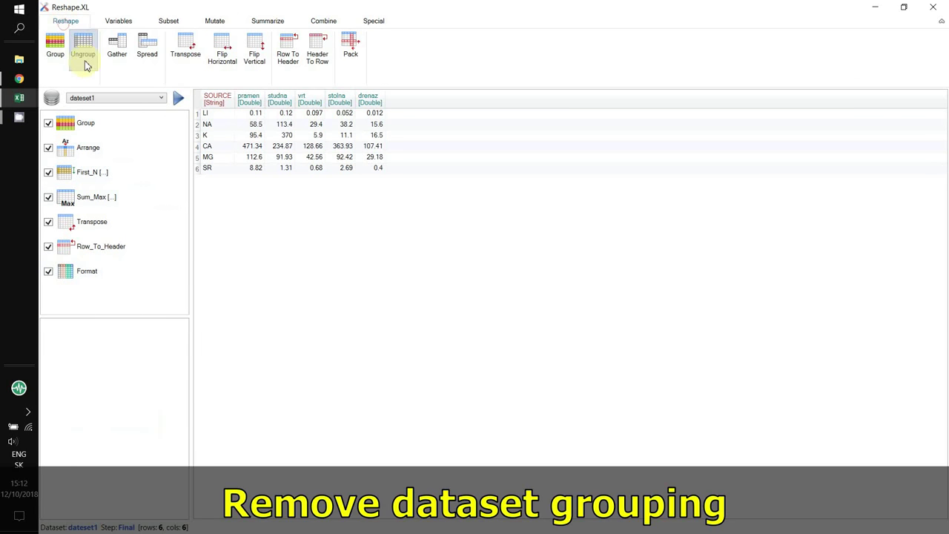
Step: Add an Ungroup step and run the pipeline
left_click(82, 46)
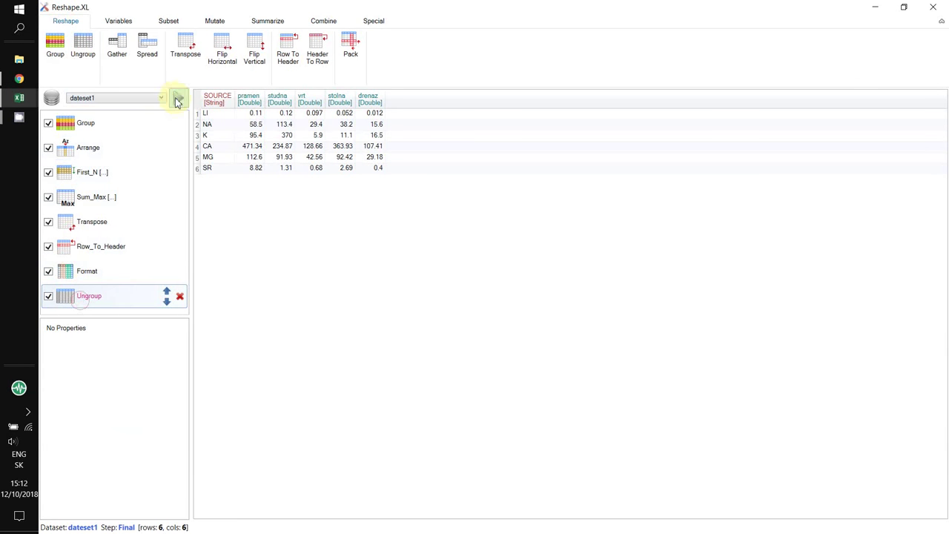
left_click(178, 98)
left_click(169, 21)
Step: Add a Slice step with Exact selection of records 2,4,5 and run it
left_click(248, 64)
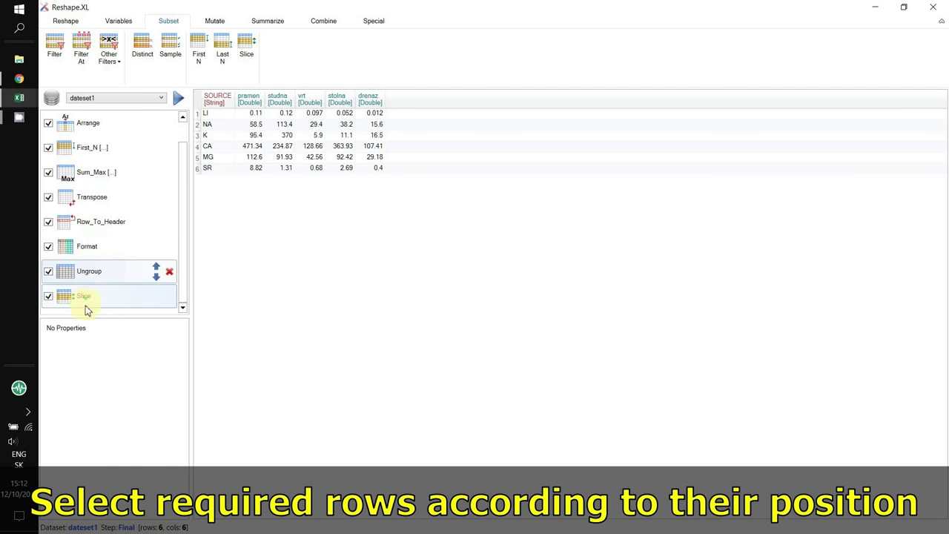
left_click(85, 296)
left_click(123, 351)
left_click(100, 375)
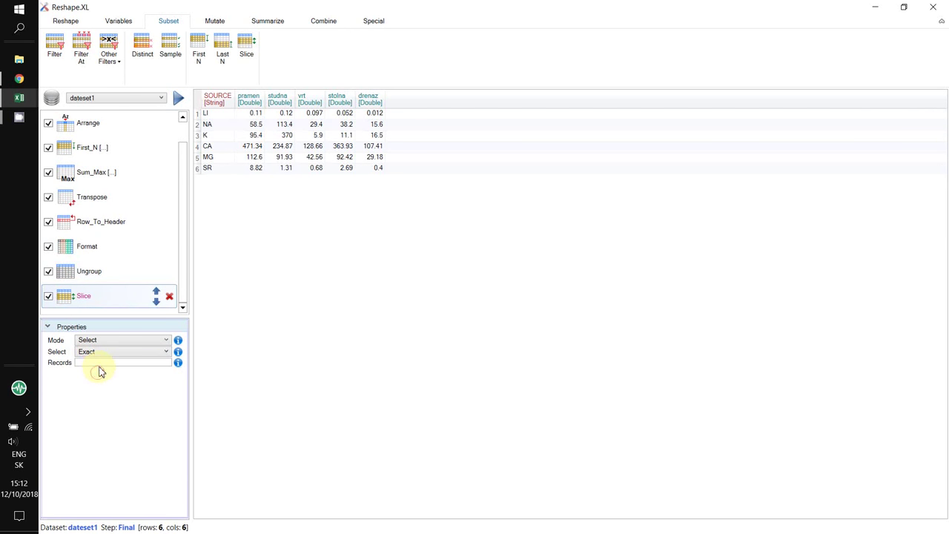
type("2")
left_click(178, 98)
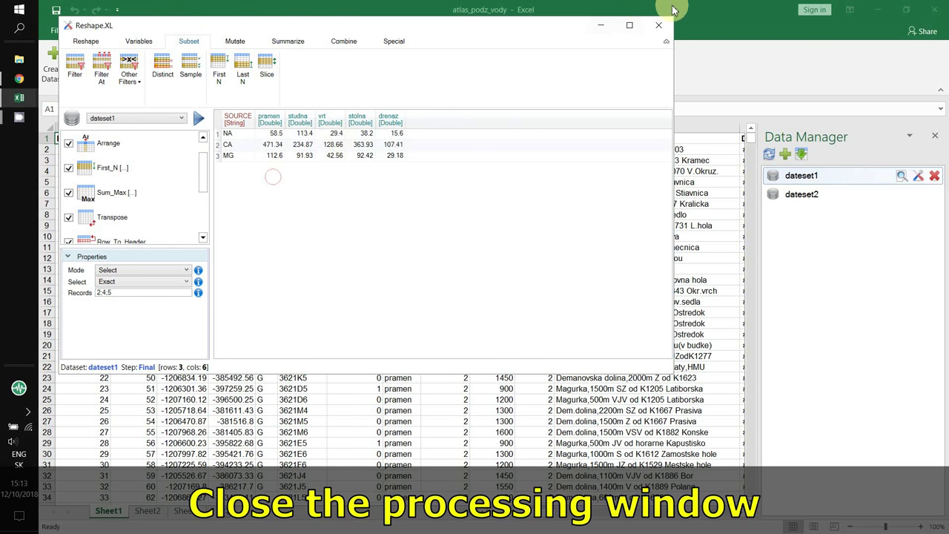
Step: Close the Reshape.XL window to return to the worksheet
left_click(659, 25)
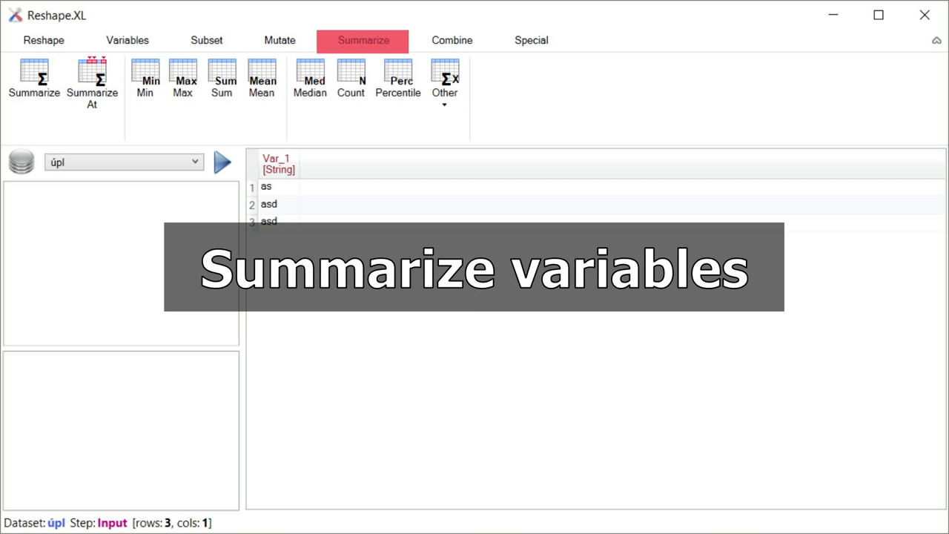
left_click(451, 40)
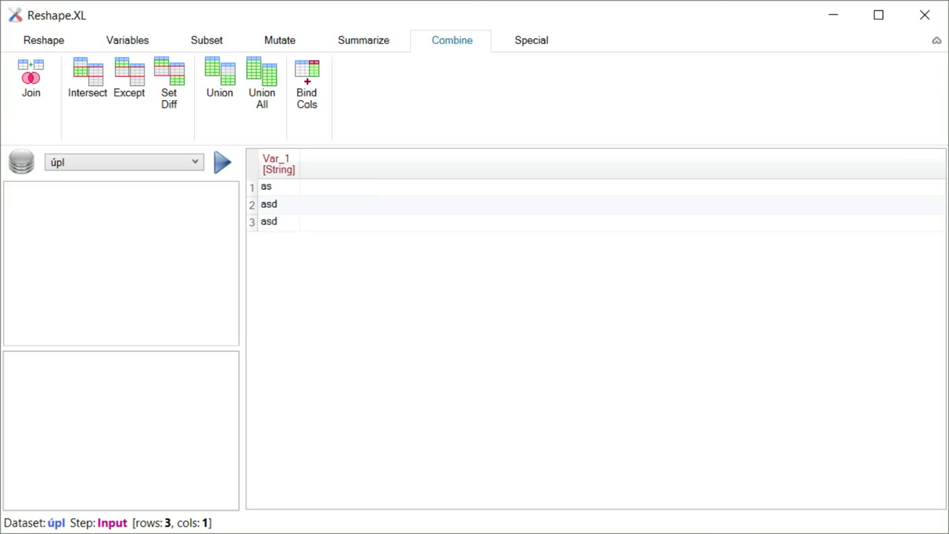
left_click(531, 40)
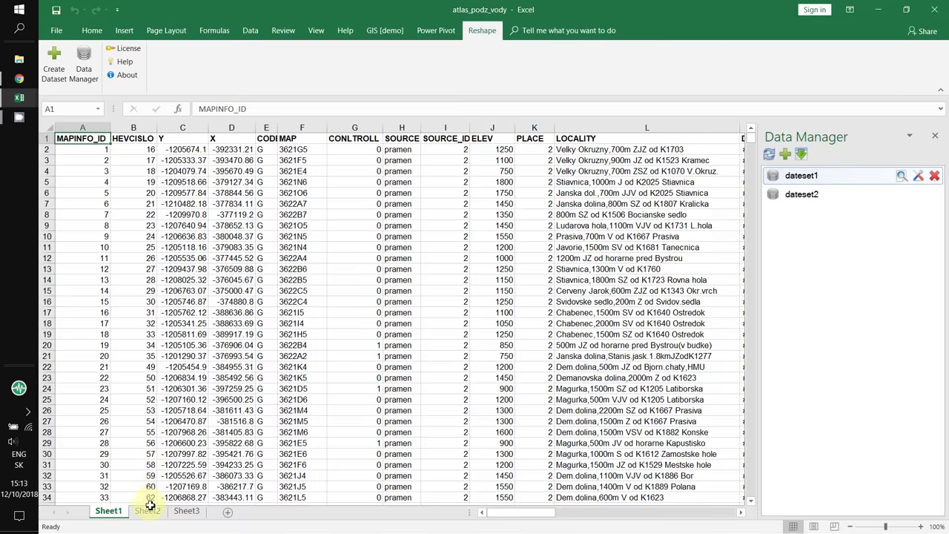
Step: Export dataset1's NA, CA and MG max table to Sheet3 at A1 and check the result
left_click(146, 511)
left_click(187, 511)
left_click(801, 154)
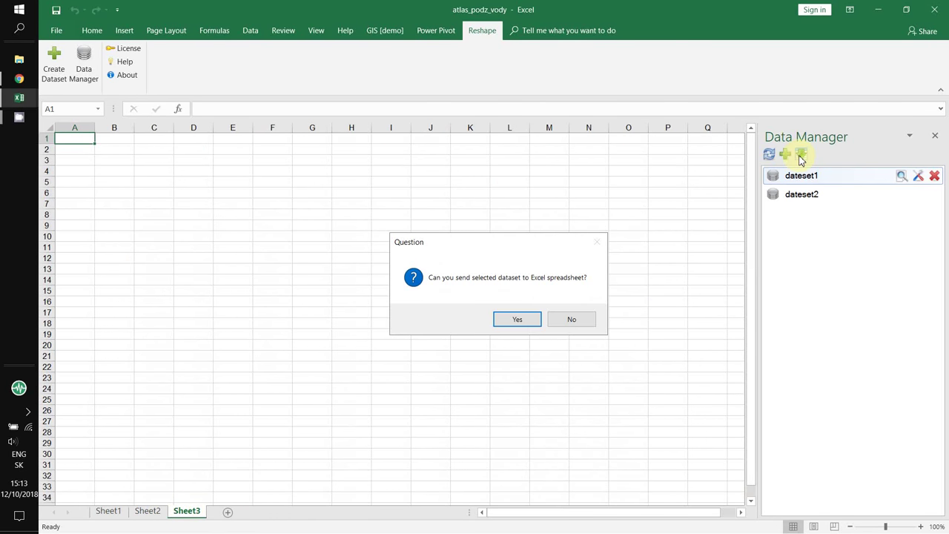
left_click(501, 317)
left_click(352, 290)
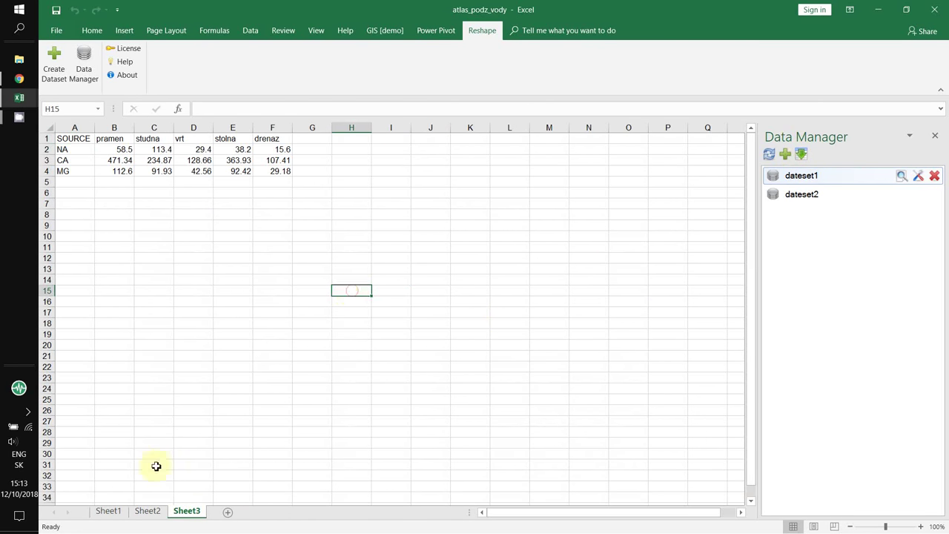
left_click(111, 511)
left_click(187, 513)
left_click(193, 394)
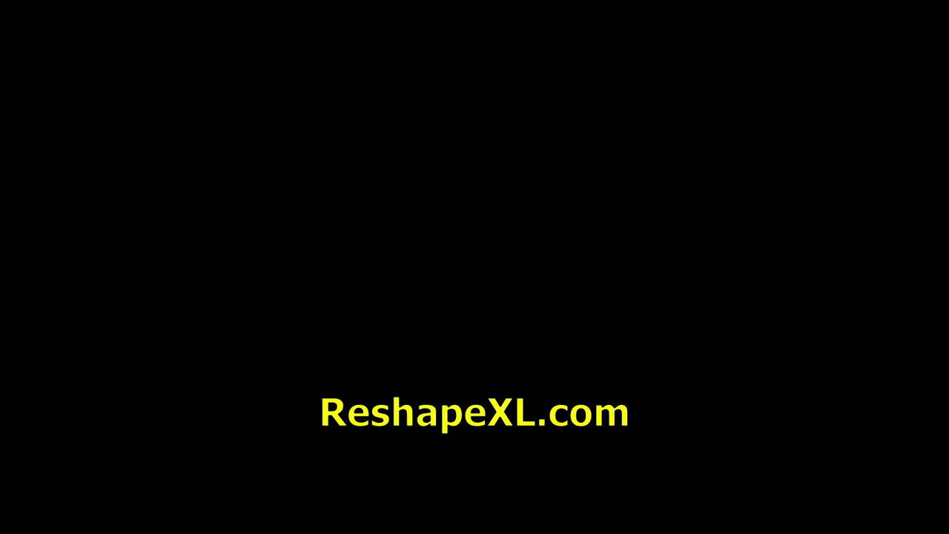